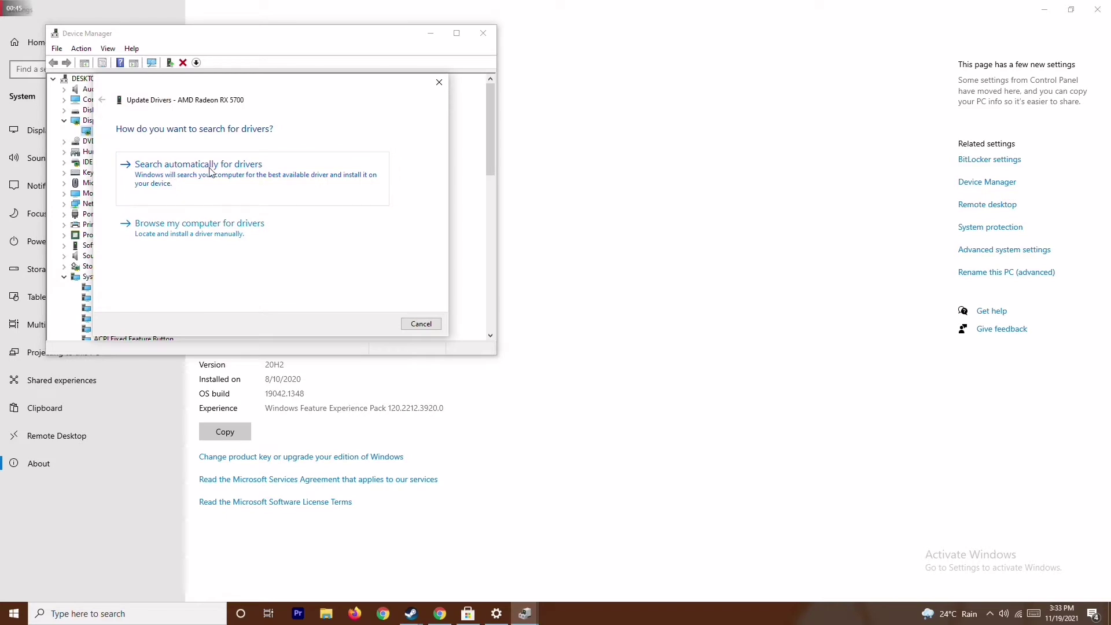
Search automatically for an updated driver for the AMD Radeon RX 5700, and close Device Manager and the system settings
{"action": "left_click", "coordinate": [210, 168]}
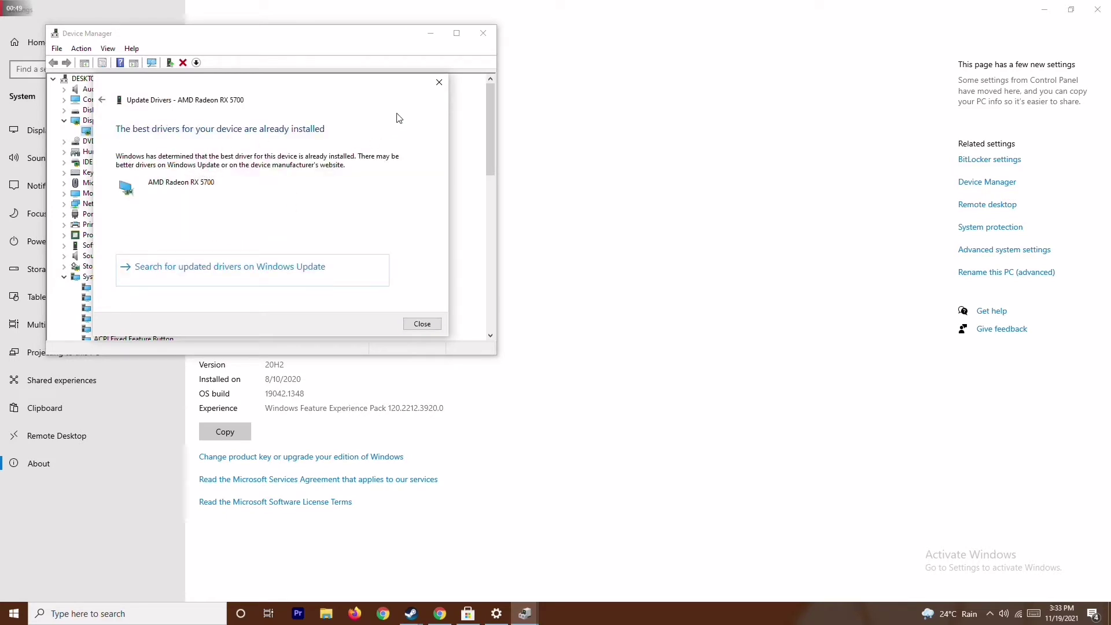
{"action": "left_click", "coordinate": [439, 82]}
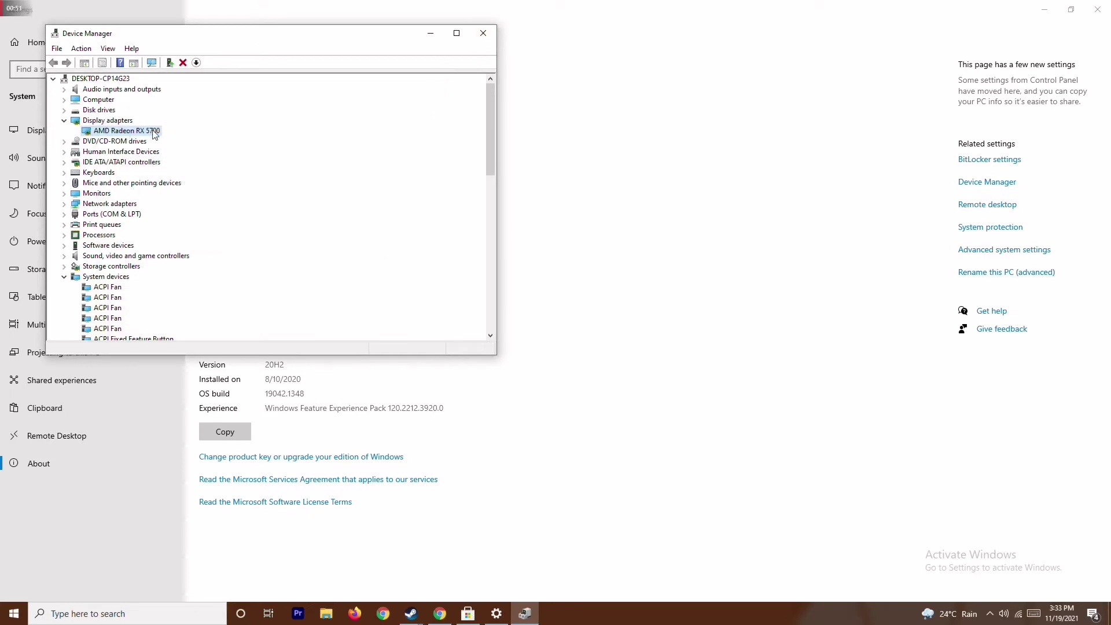
{"action": "left_click", "coordinate": [63, 120]}
{"action": "left_click", "coordinate": [64, 266]}
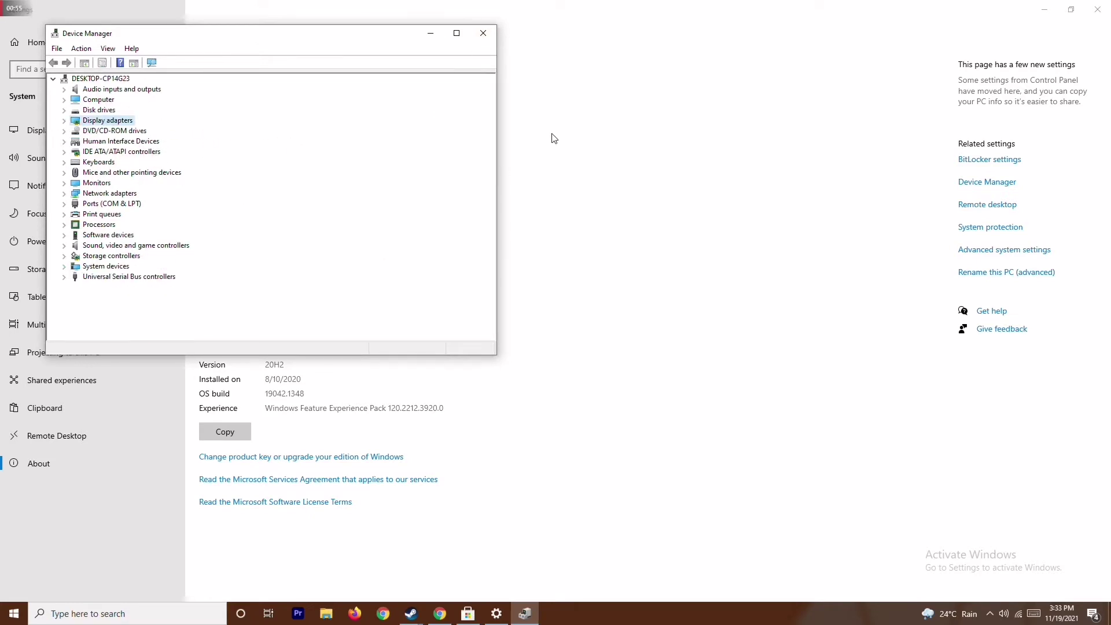
{"action": "left_click", "coordinate": [484, 35]}
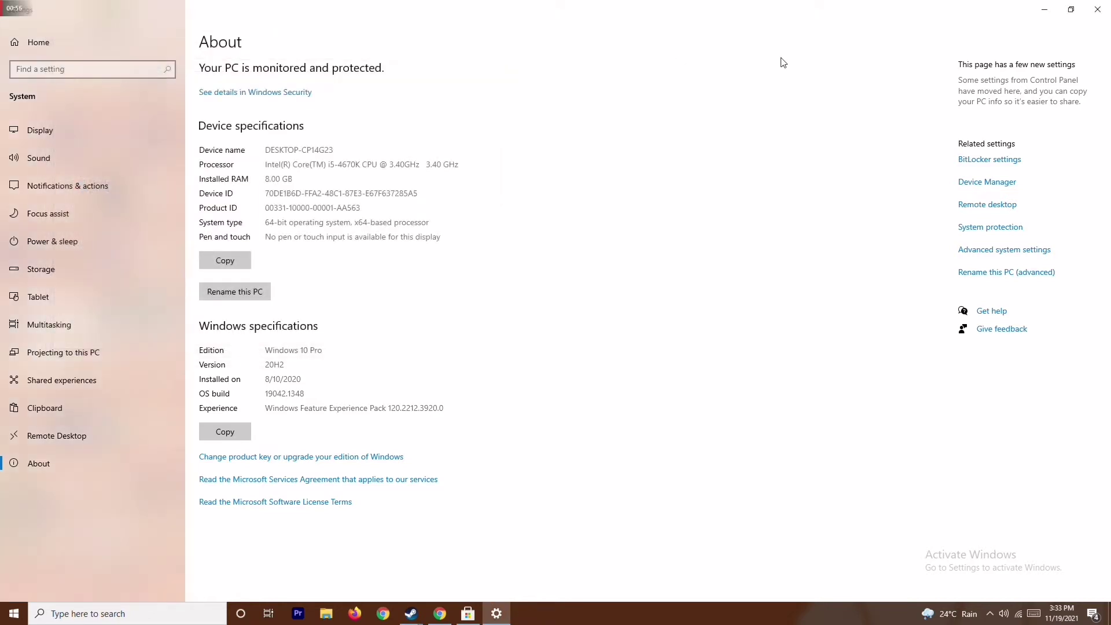
{"action": "left_click", "coordinate": [1097, 9]}
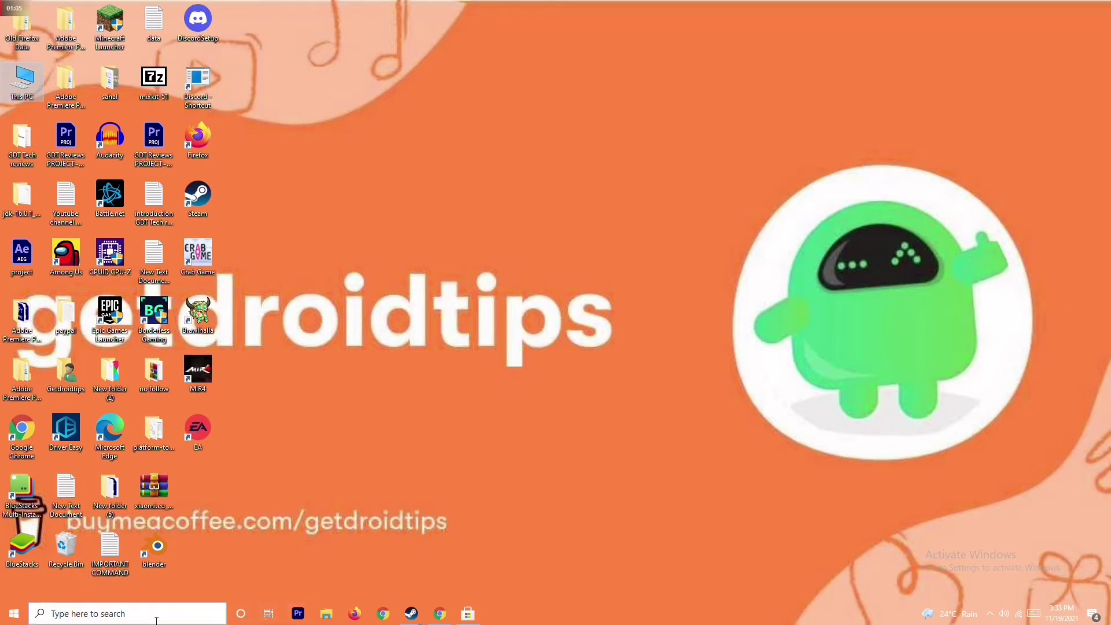
Check the Windows Update page under Update & Security in Settings, and close Settings
{"action": "left_click", "coordinate": [117, 603]}
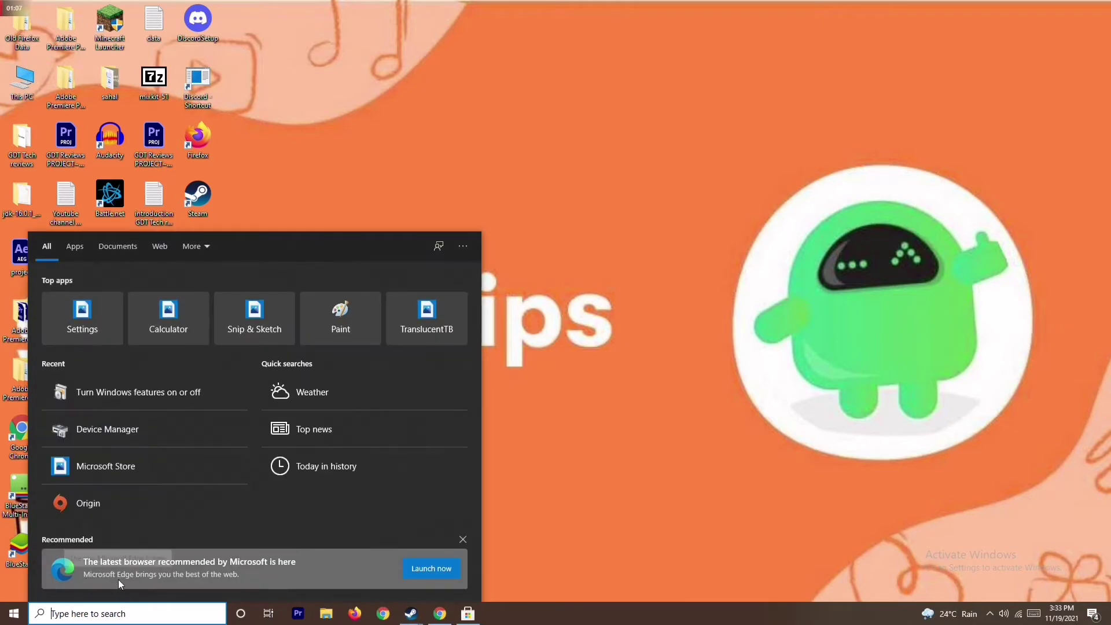
{"action": "type", "text": "sett"}
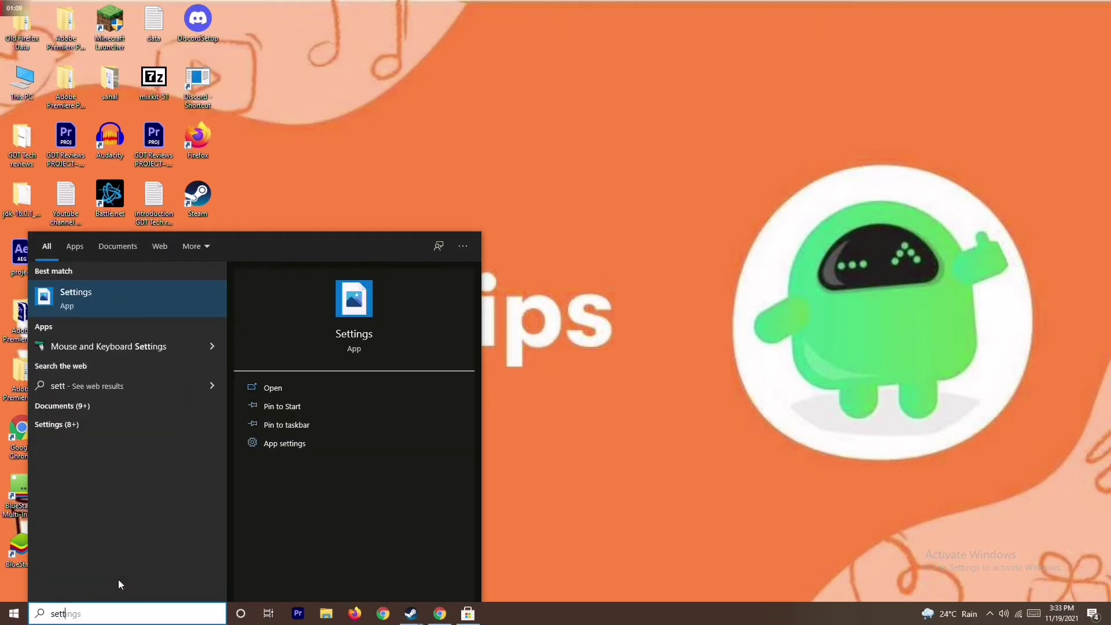
{"action": "left_click", "coordinate": [157, 300]}
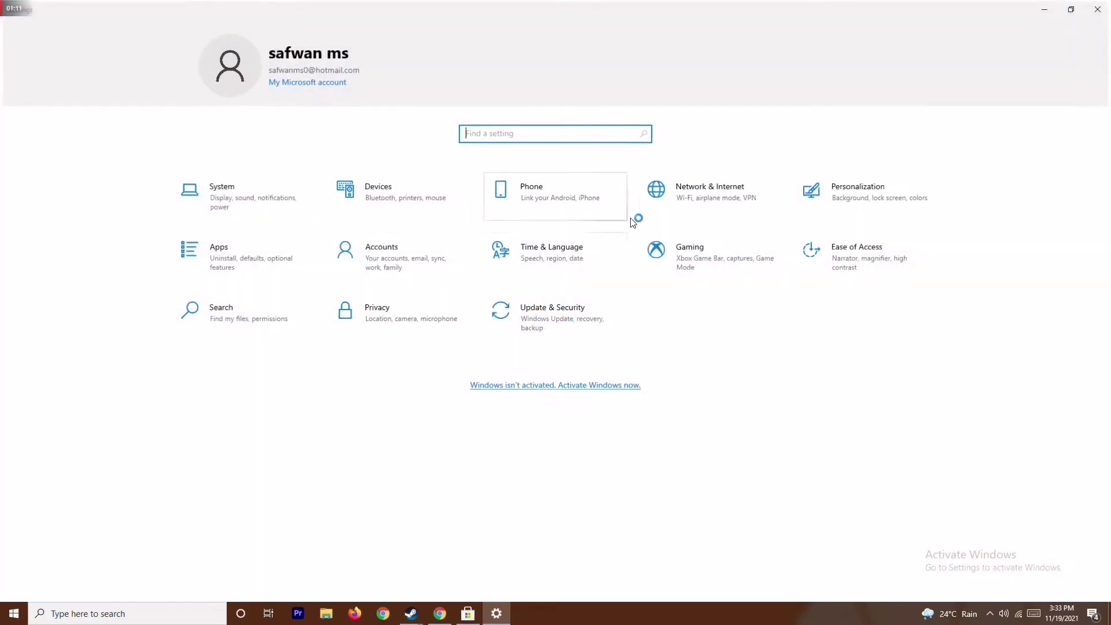
{"action": "left_click", "coordinate": [564, 313]}
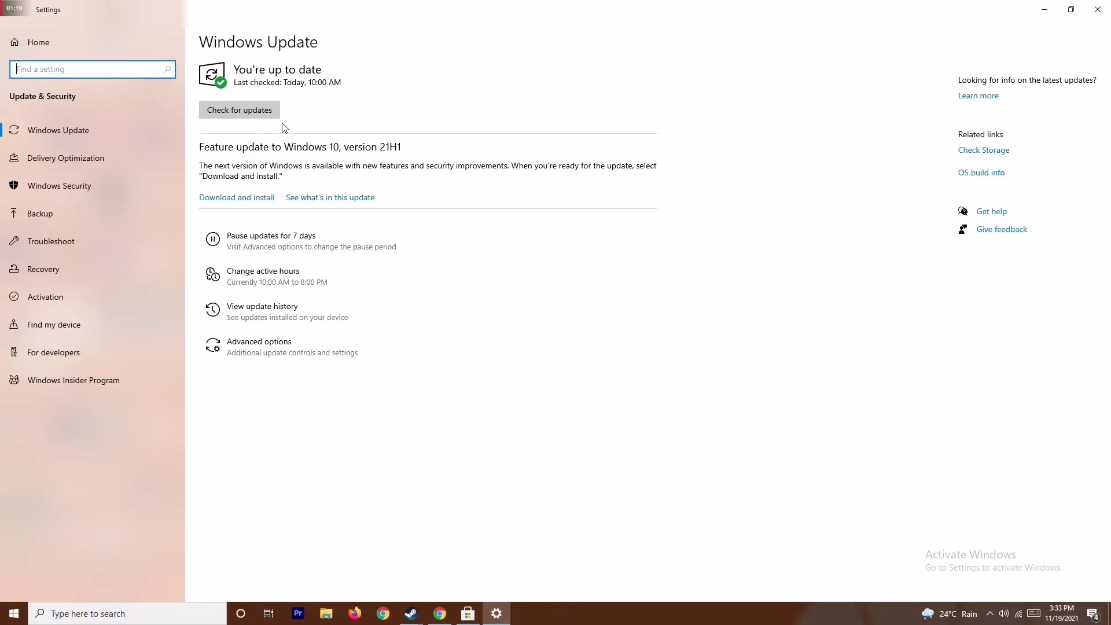
{"action": "left_click", "coordinate": [1094, 17]}
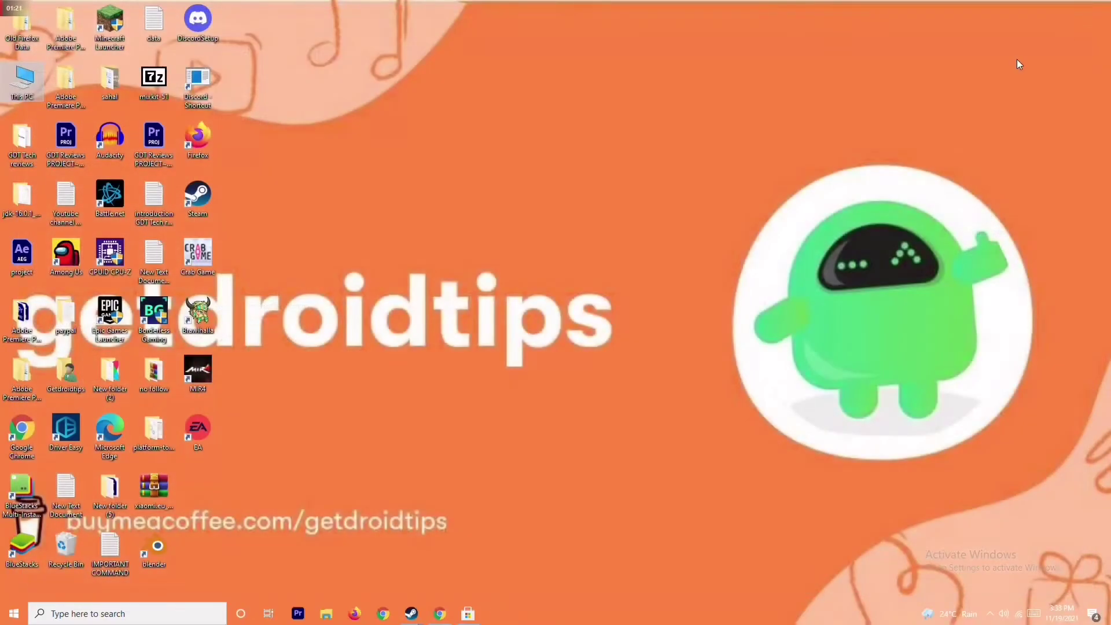
{"action": "right_click", "coordinate": [677, 210]}
{"action": "left_click", "coordinate": [609, 265]}
End the Microsoft Store task in Task Manager and close Task Manager
{"action": "right_click", "coordinate": [591, 614]}
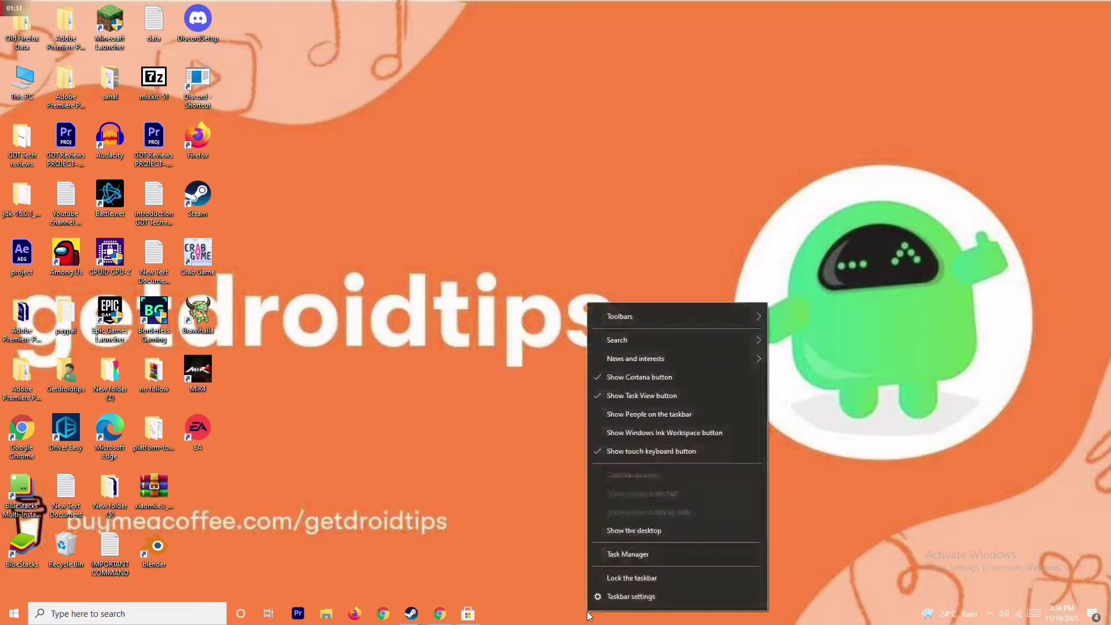
{"action": "left_click", "coordinate": [663, 557]}
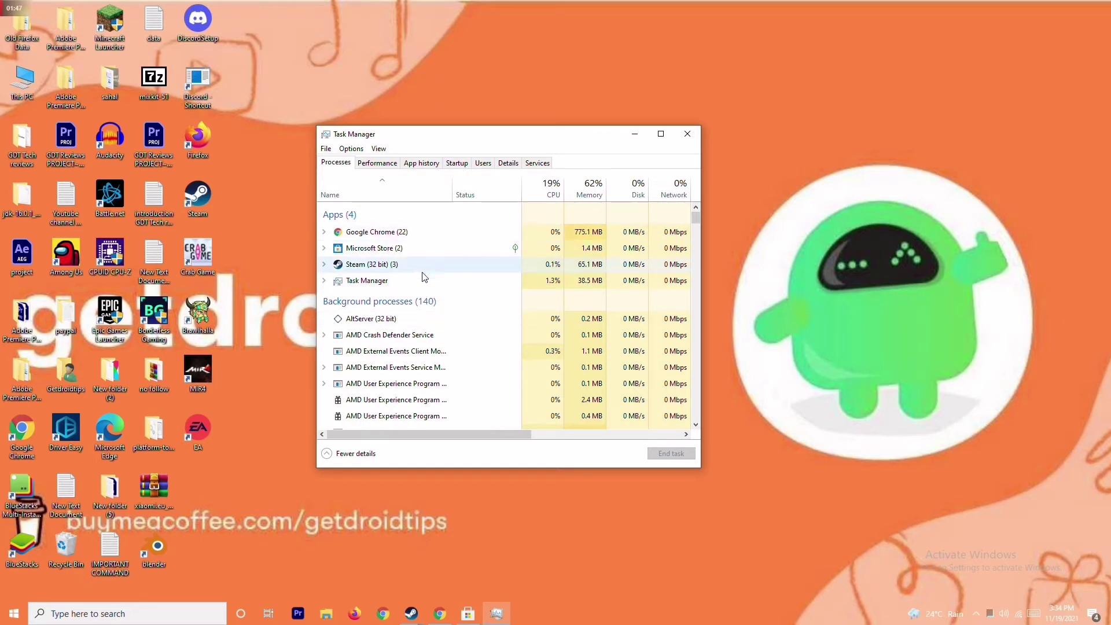
{"action": "left_click", "coordinate": [434, 248]}
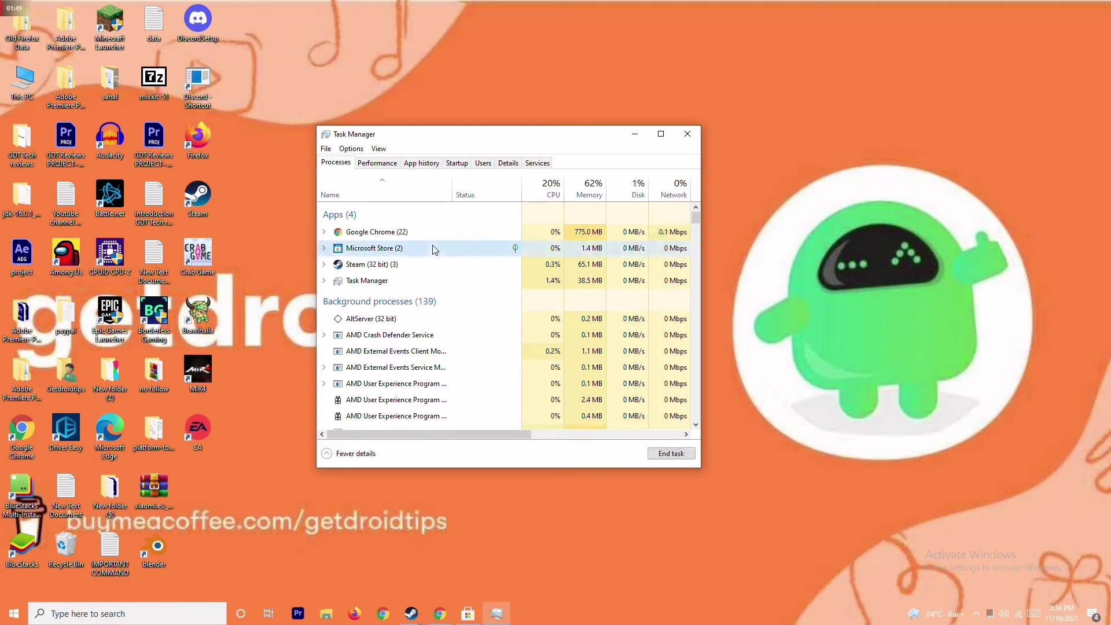
{"action": "right_click", "coordinate": [472, 251]}
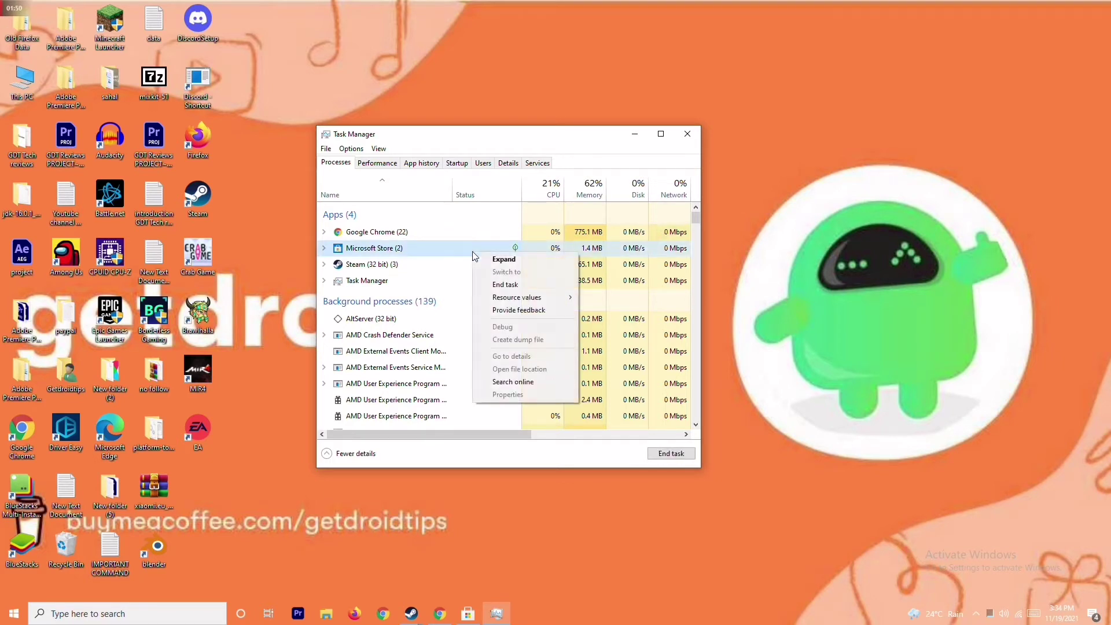
{"action": "left_click", "coordinate": [475, 285]}
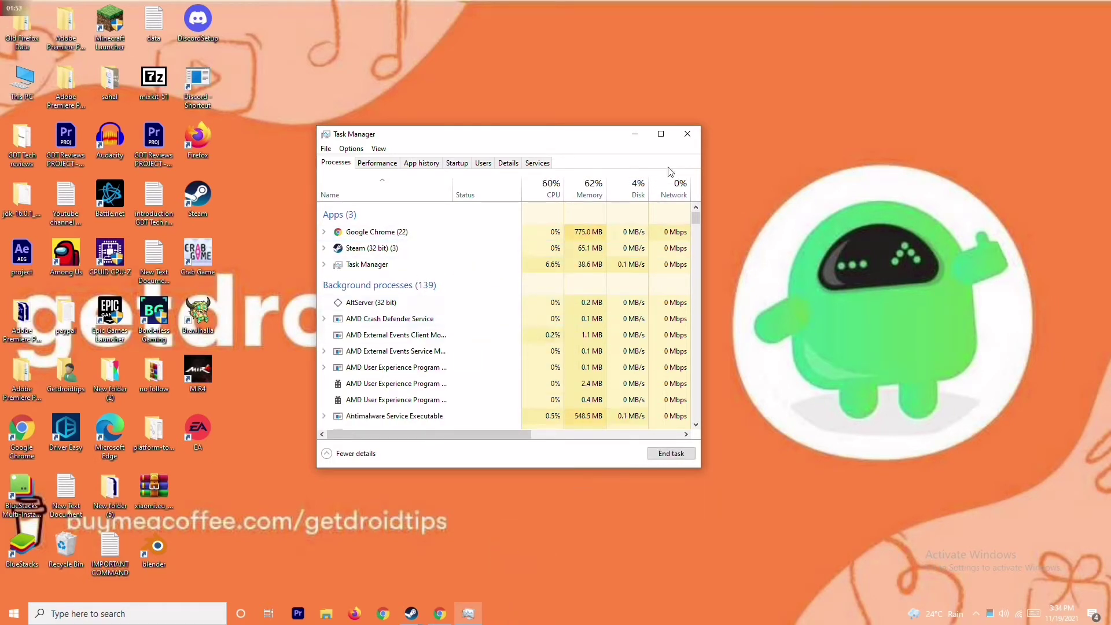
{"action": "left_click", "coordinate": [688, 134]}
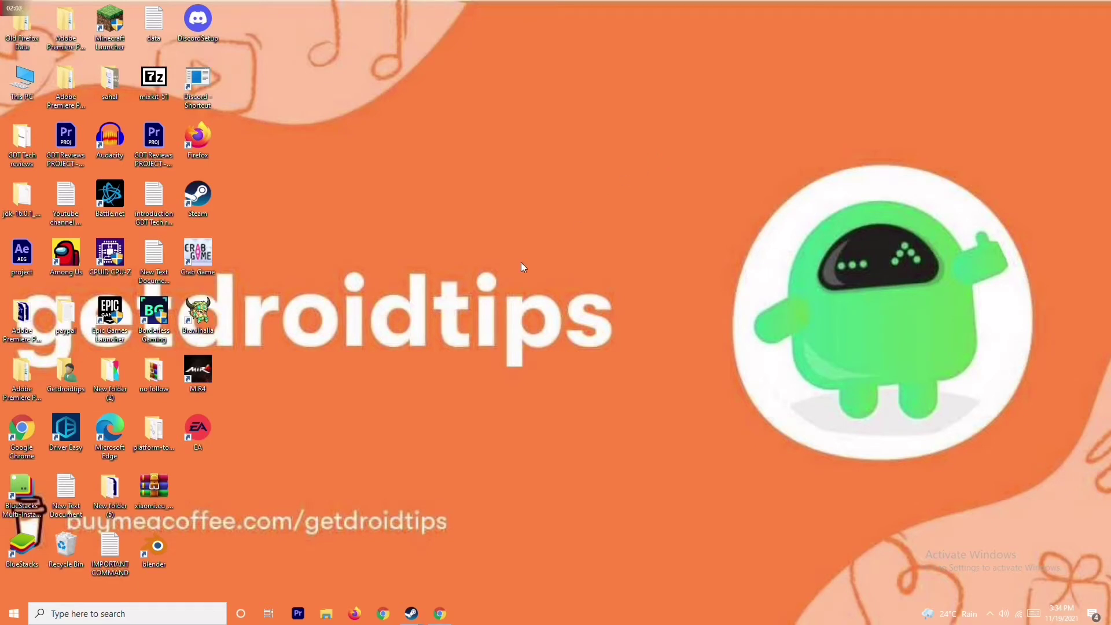
{"action": "right_click", "coordinate": [203, 270]}
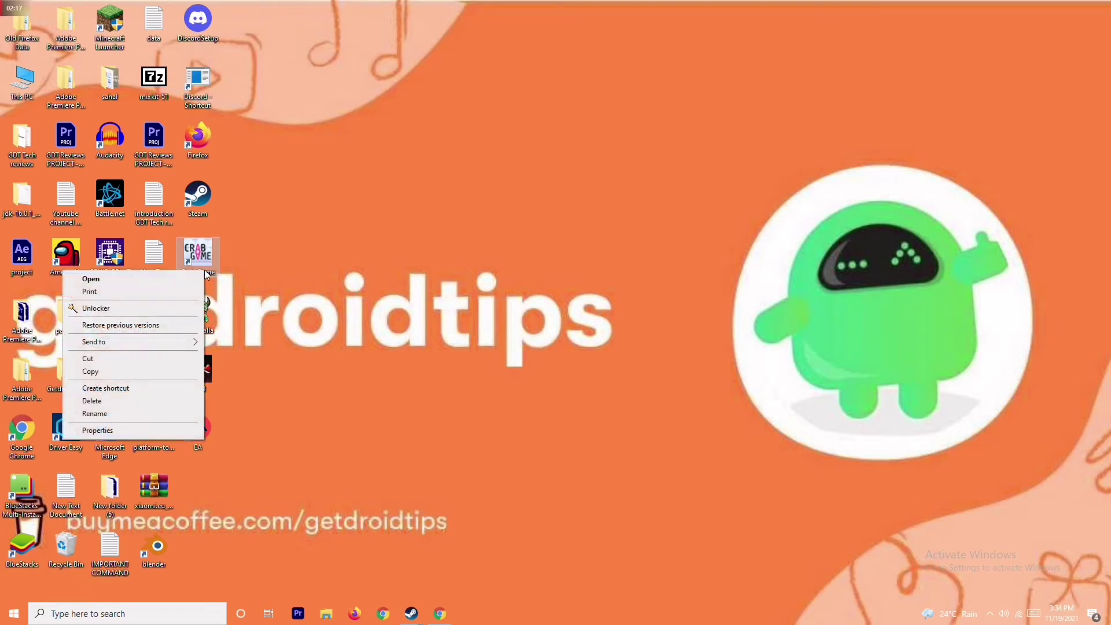
{"action": "key", "text": "Escape"}
{"action": "key", "text": "Menu"}
{"action": "key", "text": "Escape"}
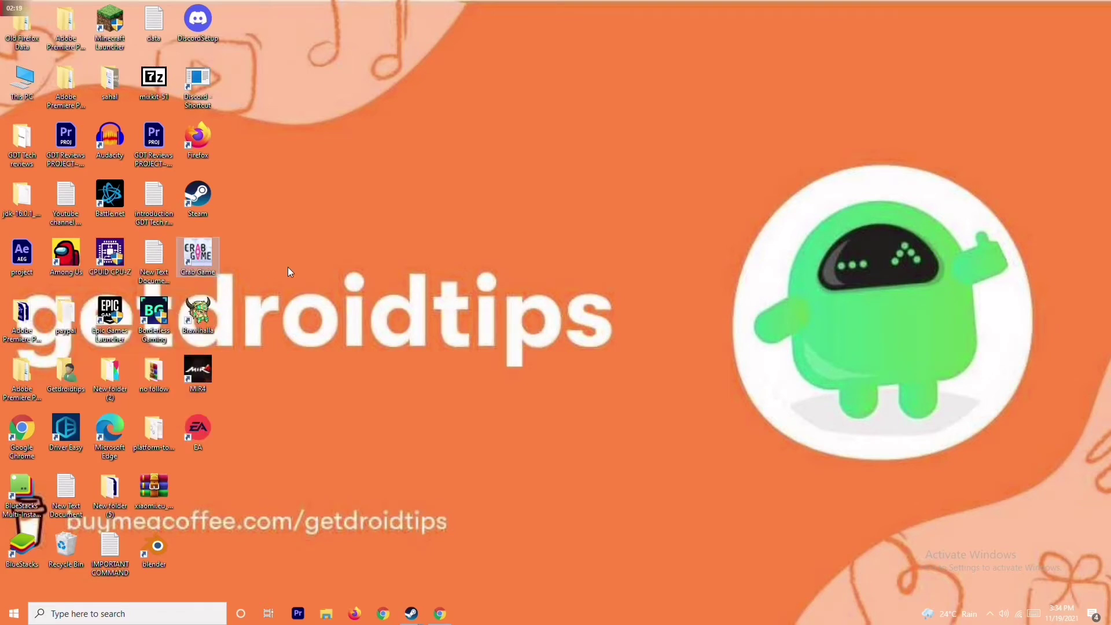
{"action": "right_click", "coordinate": [197, 273]}
{"action": "left_click", "coordinate": [144, 431]}
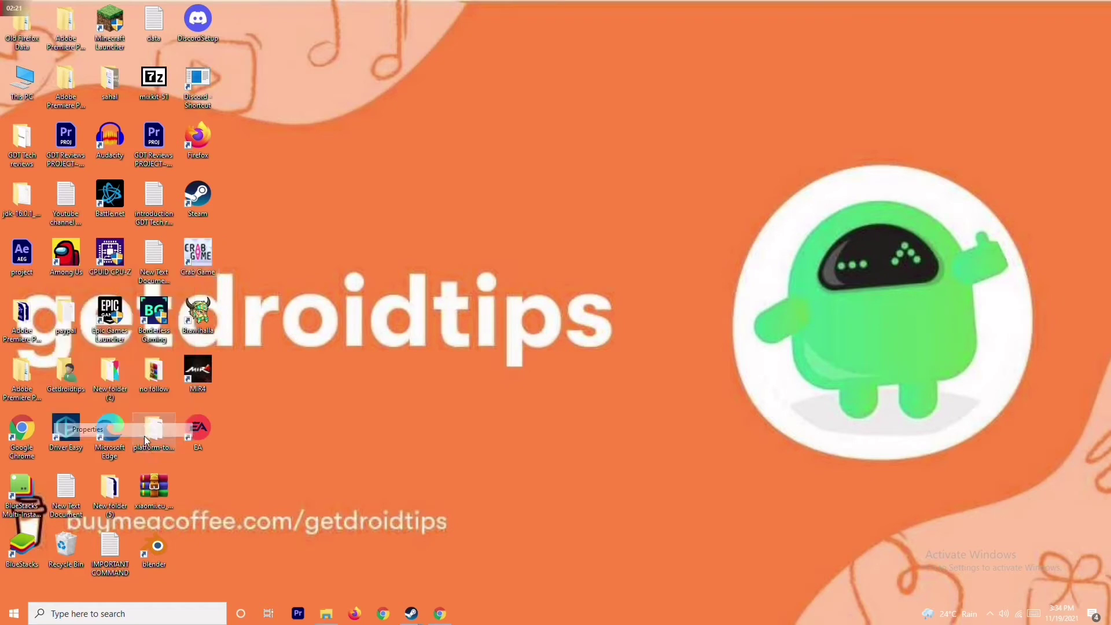
{"action": "left_click", "coordinate": [400, 278]}
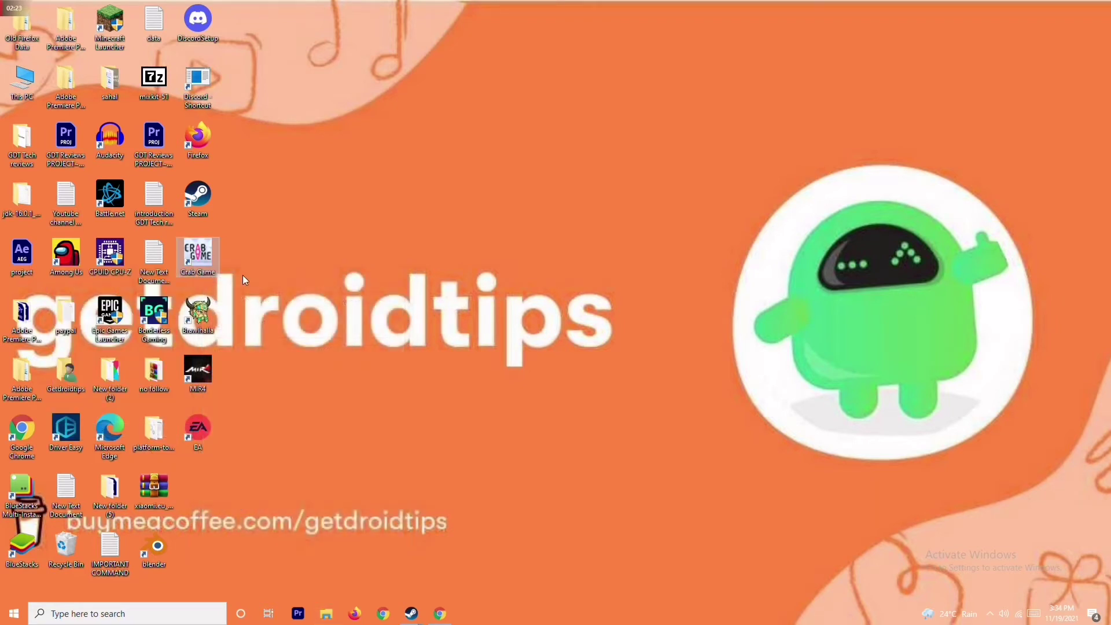
Switch to Steam and browse to Crab Game's local files folder from the game's properties
{"action": "mouse_move", "coordinate": [411, 618]}
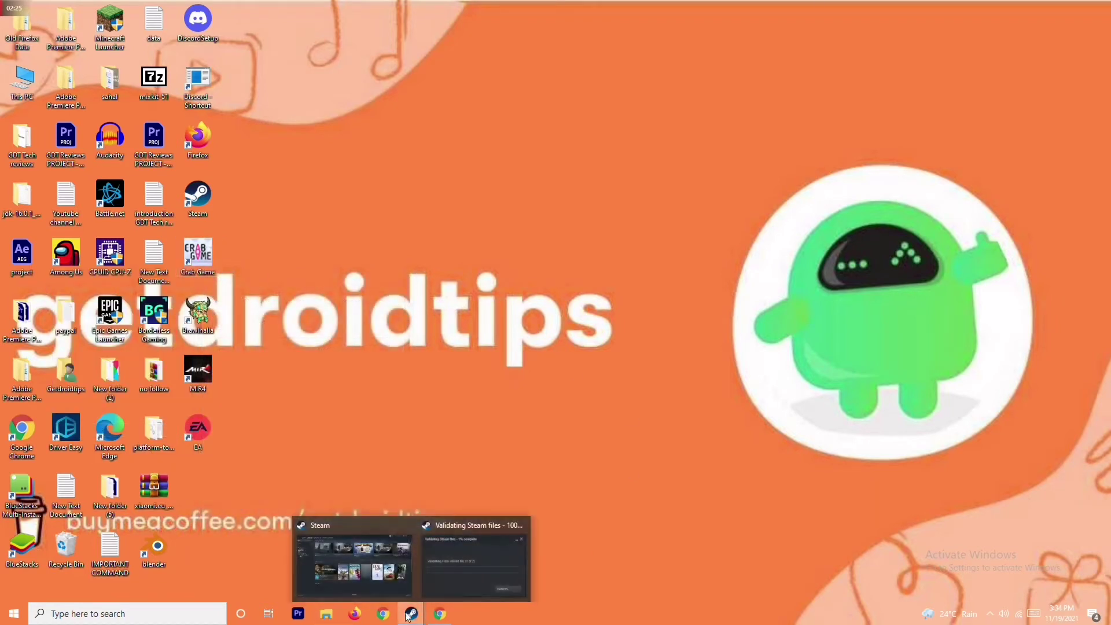
{"action": "left_click", "coordinate": [384, 551]}
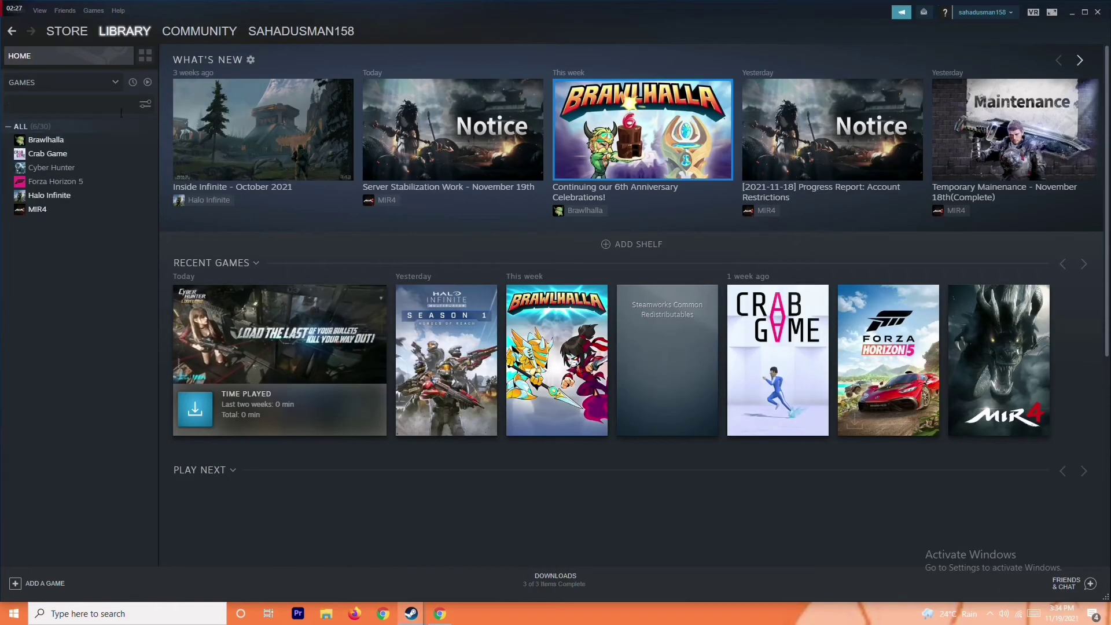
{"action": "right_click", "coordinate": [108, 156]}
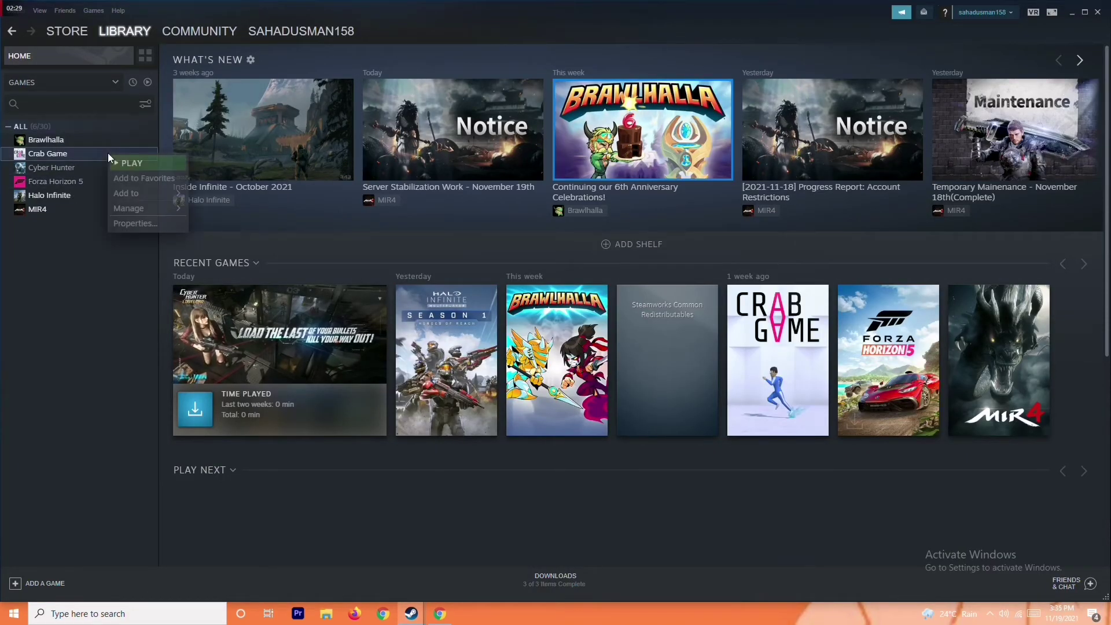
{"action": "left_click", "coordinate": [146, 225]}
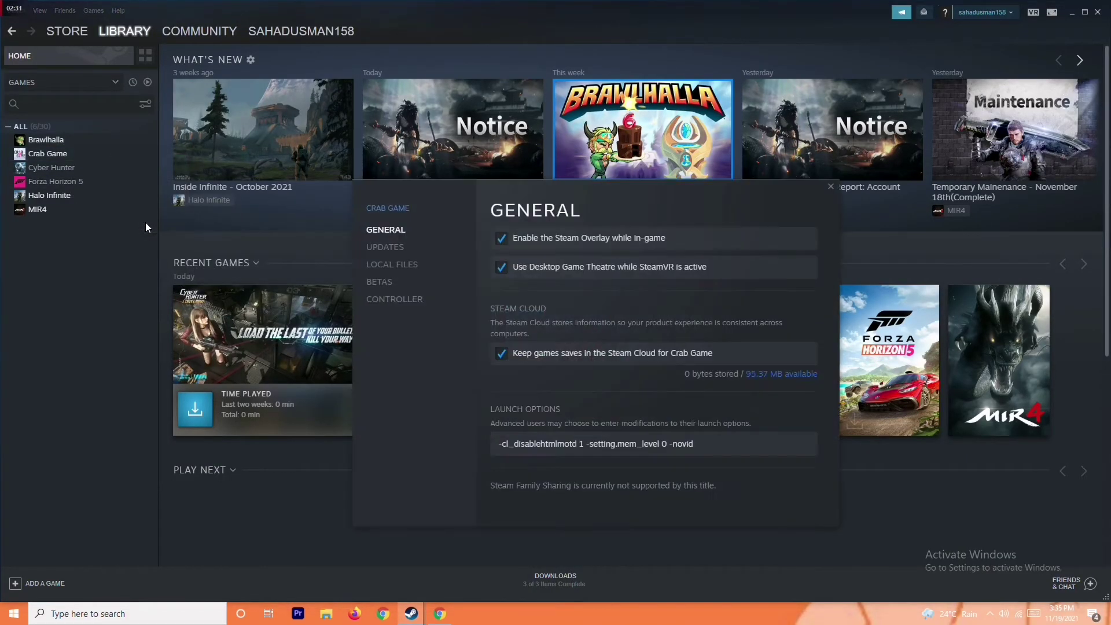
{"action": "left_click", "coordinate": [421, 265]}
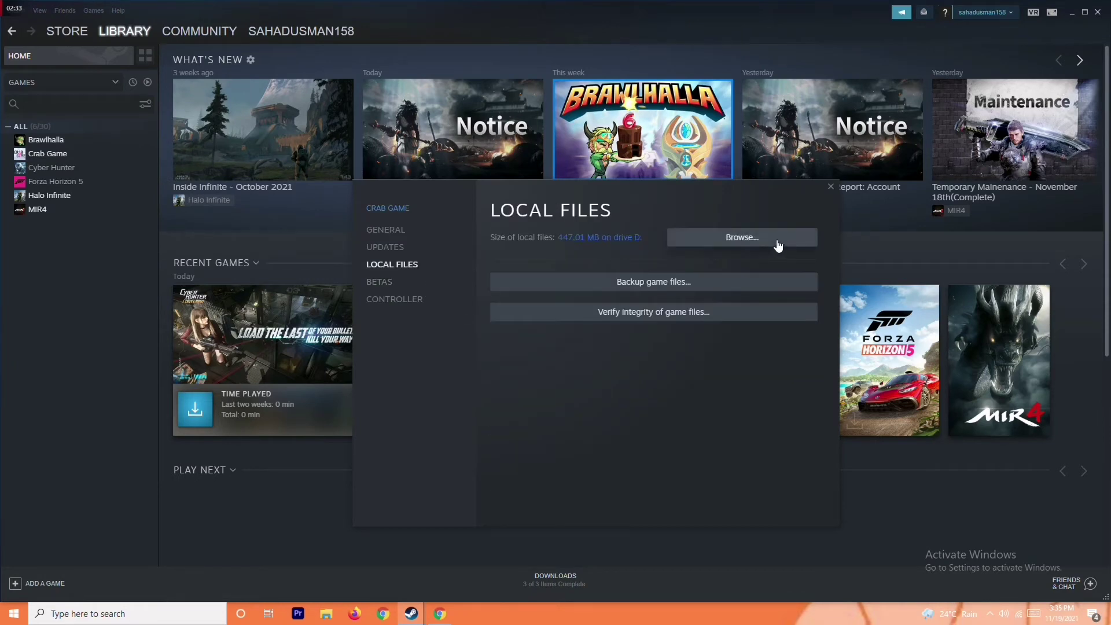
{"action": "left_click", "coordinate": [739, 234]}
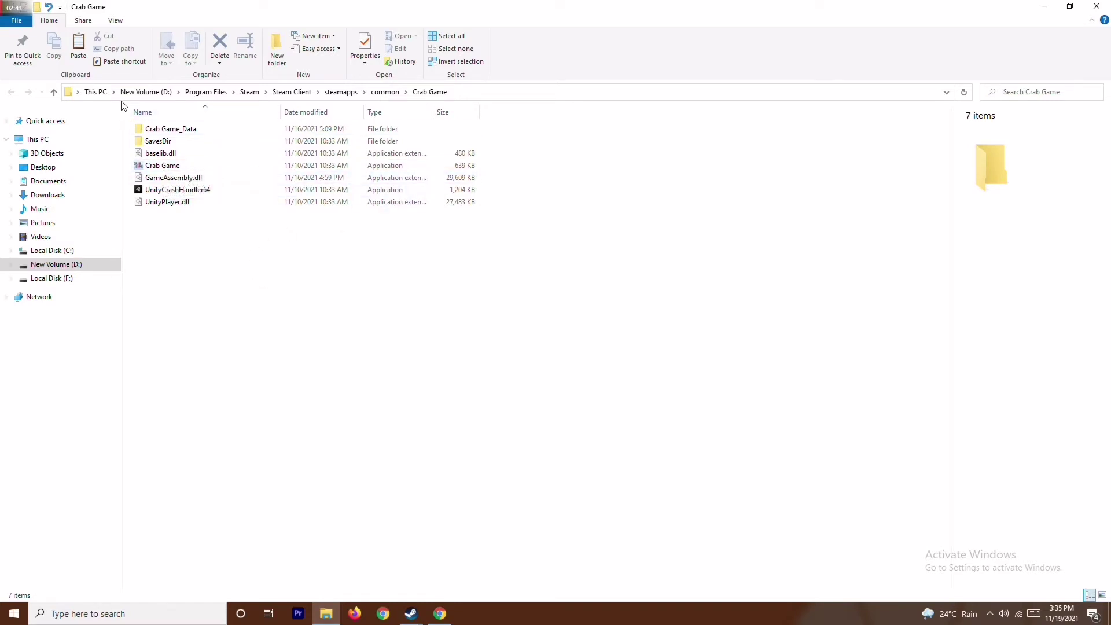
View the available actions for the Crab Game application, including Run as administrator, and put away Steam and the game's properties
{"action": "left_click", "coordinate": [177, 168]}
{"action": "right_click", "coordinate": [177, 167]}
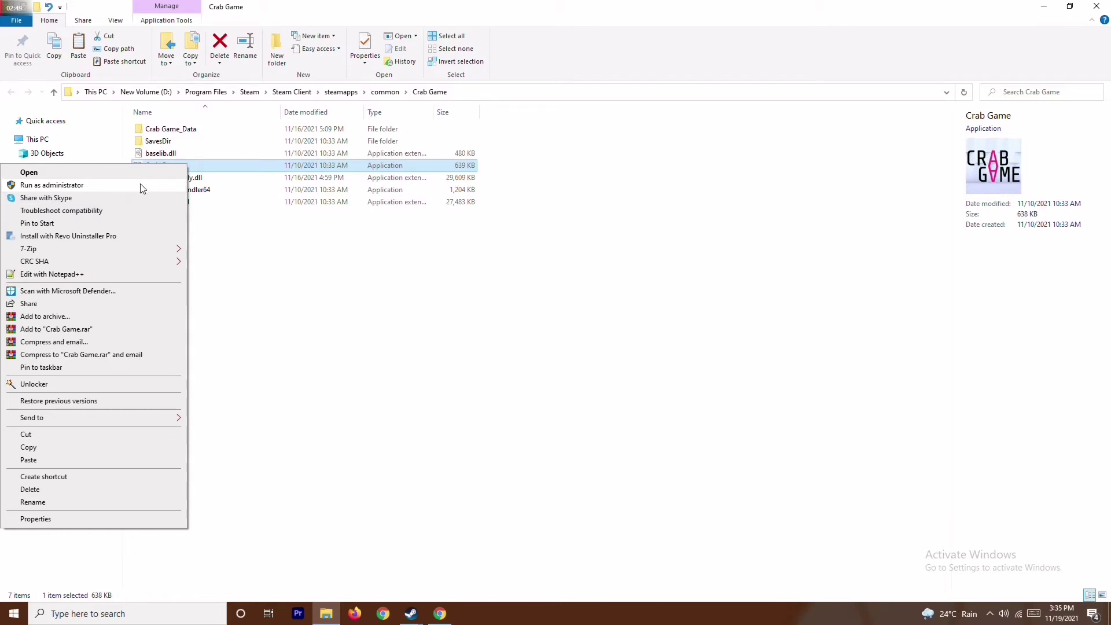
{"action": "left_click", "coordinate": [359, 278]}
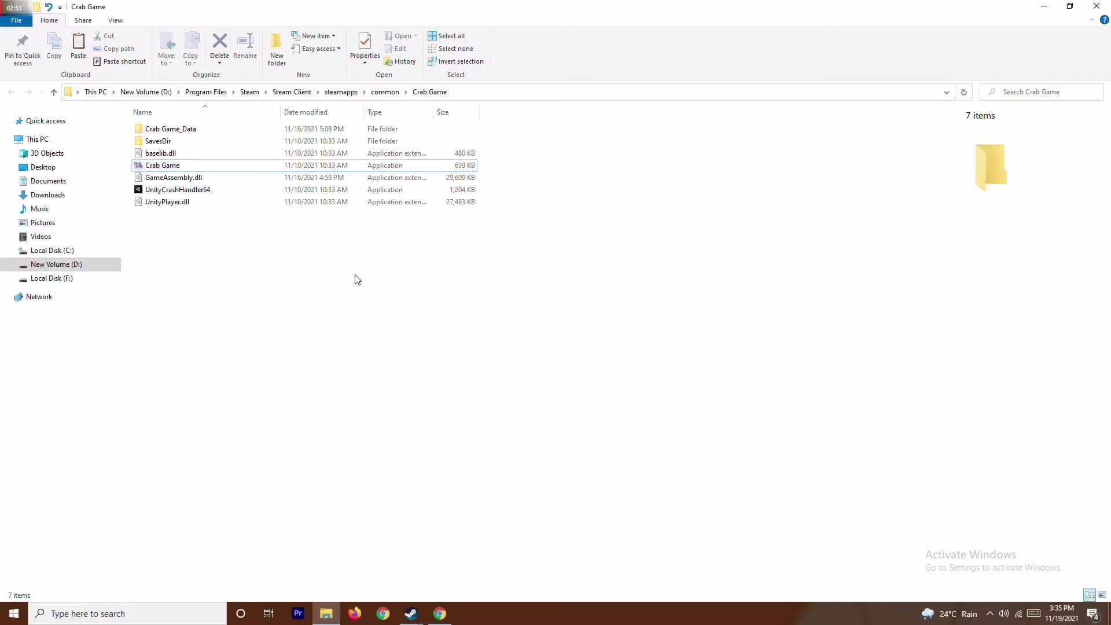
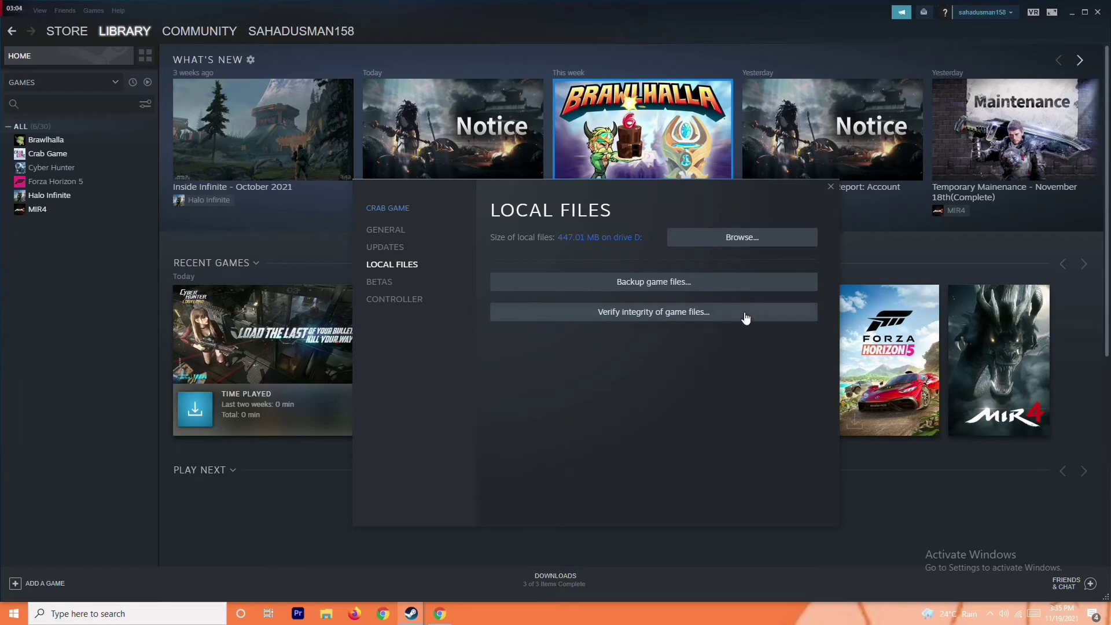
{"action": "left_click", "coordinate": [1070, 13]}
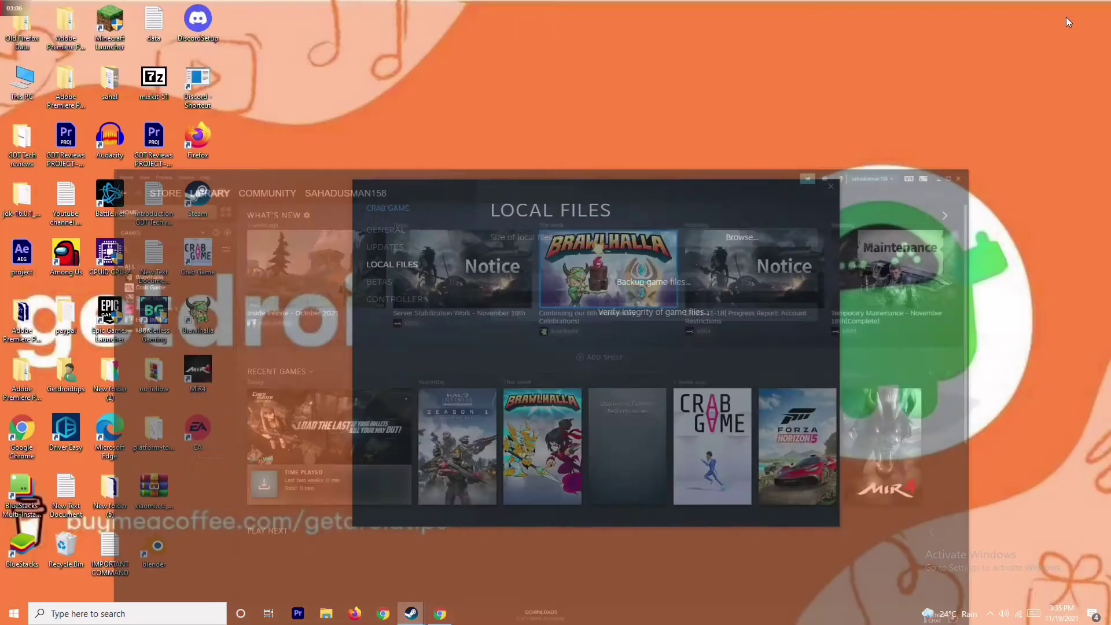
{"action": "left_click", "coordinate": [830, 186]}
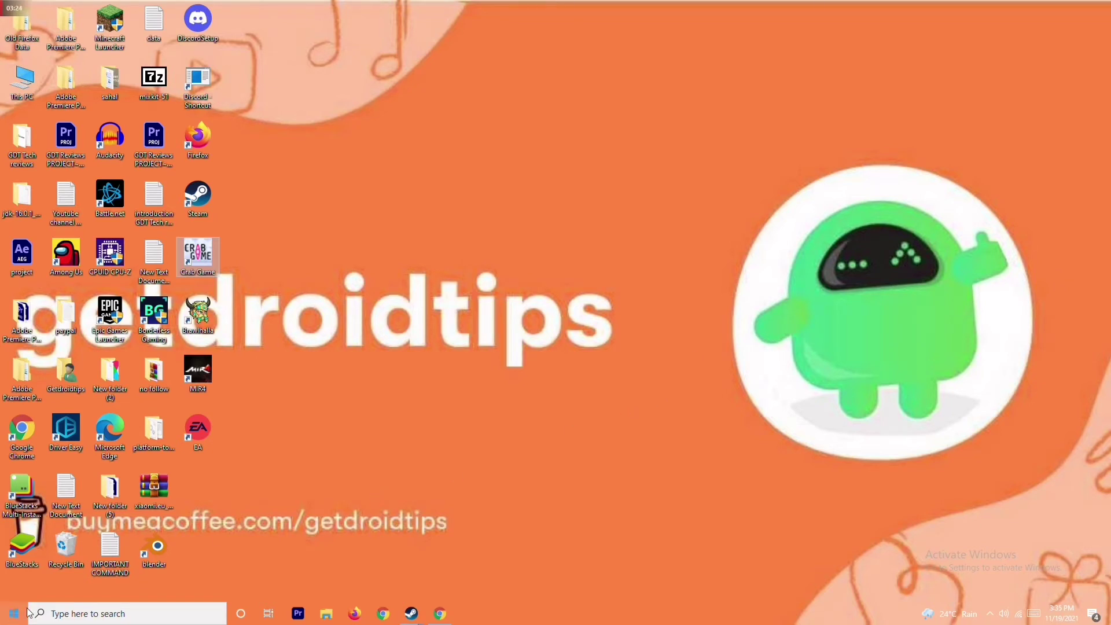
Search Windows for "windows" and open the Windows Defender Firewall settings
{"action": "left_click", "coordinate": [134, 612]}
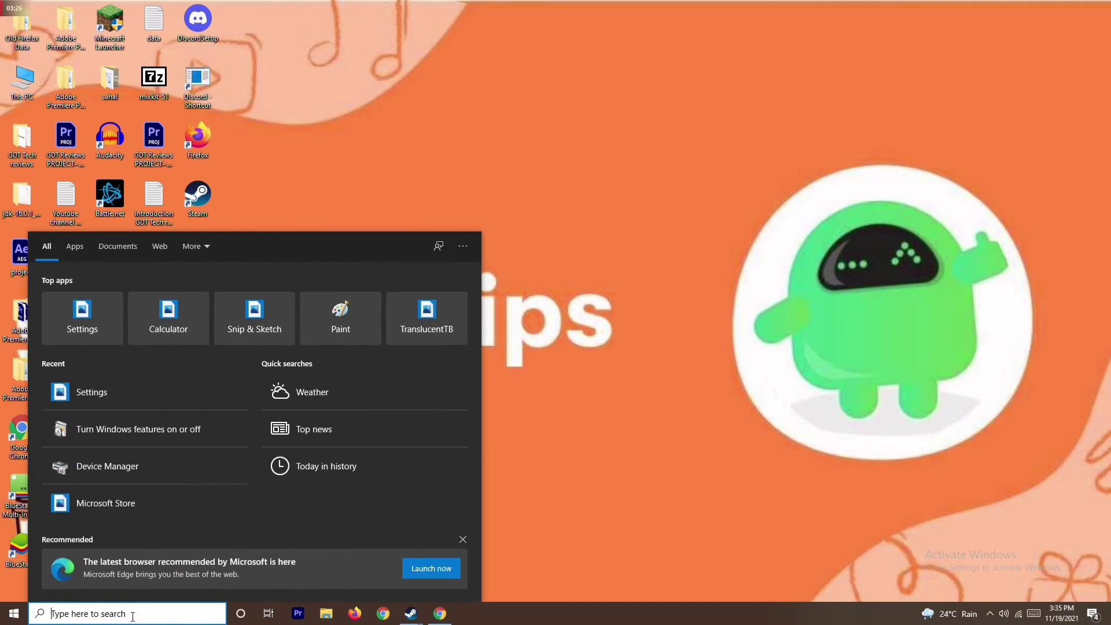
{"action": "type", "text": "win"}
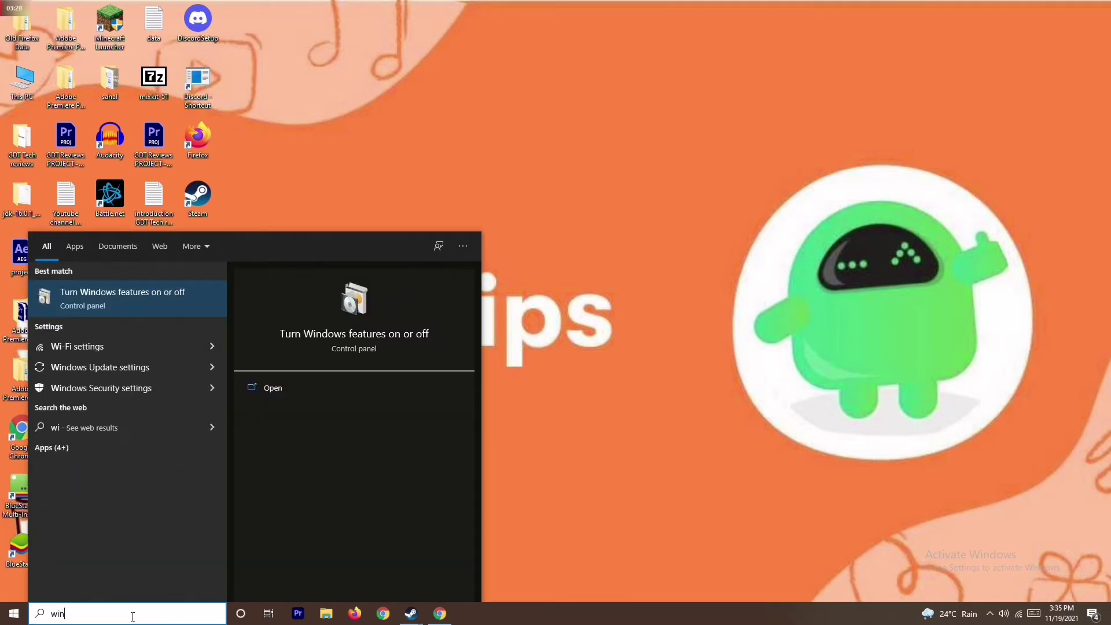
{"action": "type", "text": "dows"}
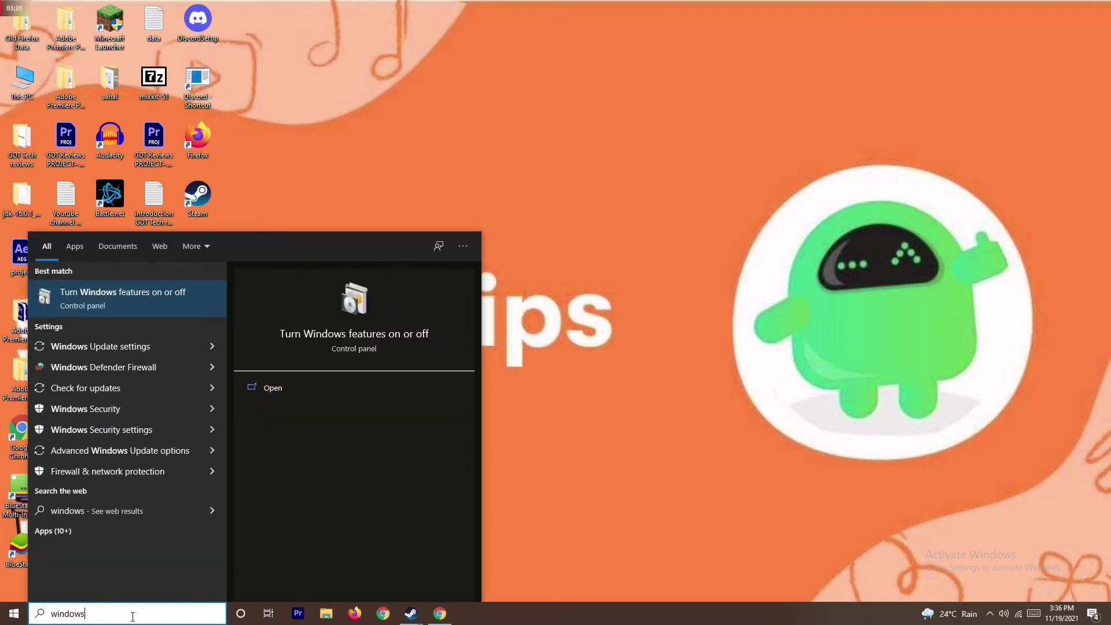
{"action": "left_click", "coordinate": [557, 318]}
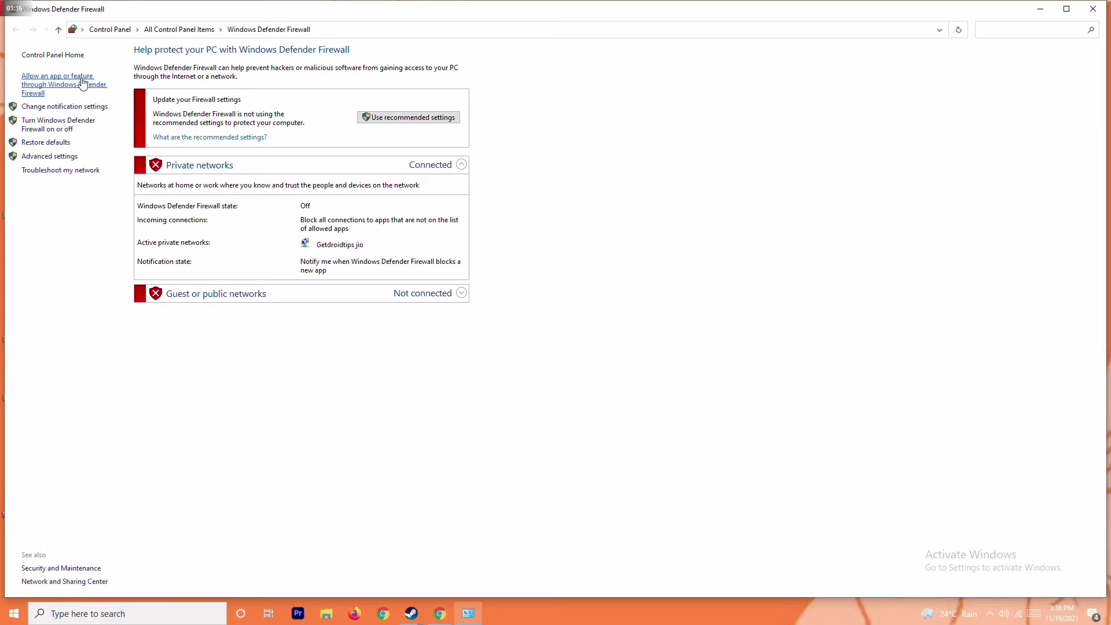
Switch the private network firewall option to on and back to off in the on/off settings, and close the window unsaved
{"action": "left_click", "coordinate": [66, 125]}
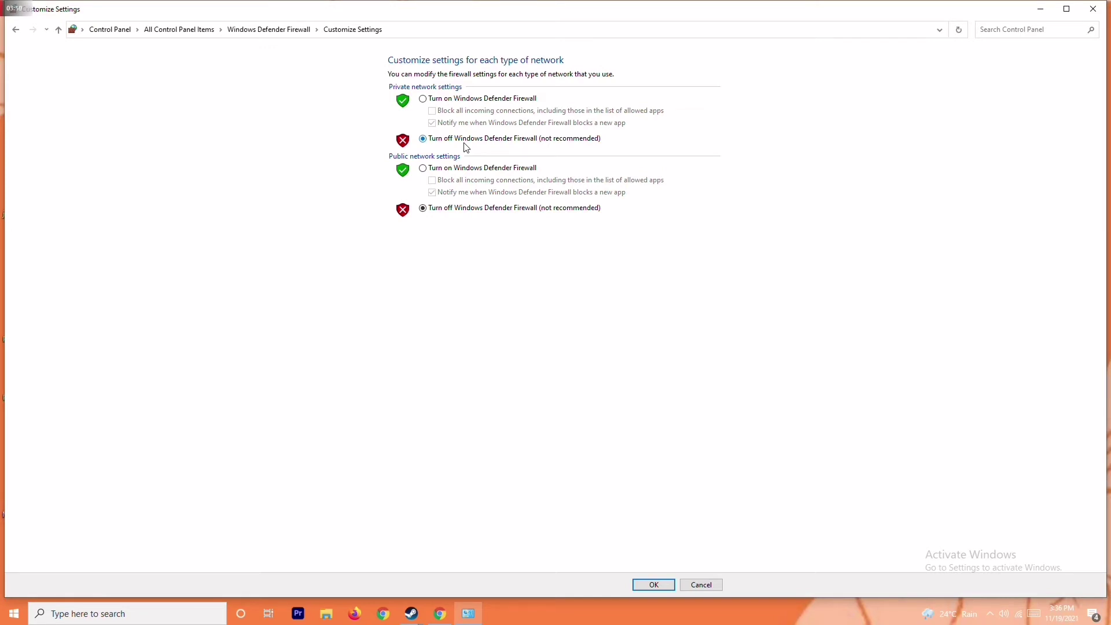
{"action": "left_click", "coordinate": [443, 99]}
{"action": "left_click", "coordinate": [452, 141]}
{"action": "left_click", "coordinate": [1093, 8]}
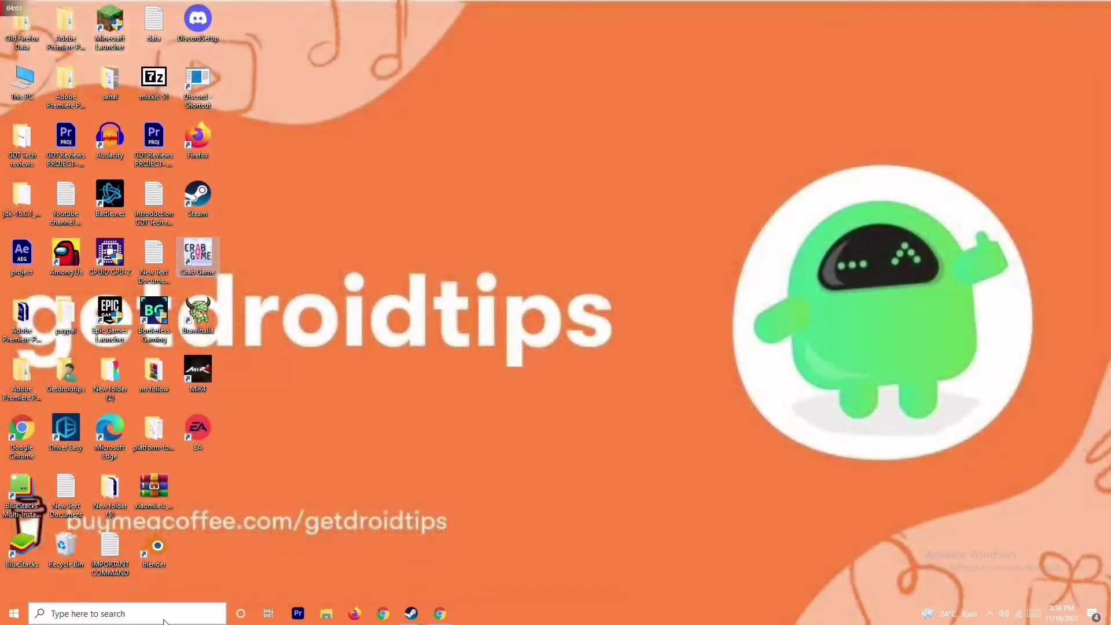
View the computer's power options and dismiss them
{"action": "left_click", "coordinate": [14, 614]}
{"action": "left_click", "coordinate": [15, 587]}
{"action": "left_click", "coordinate": [579, 408]}
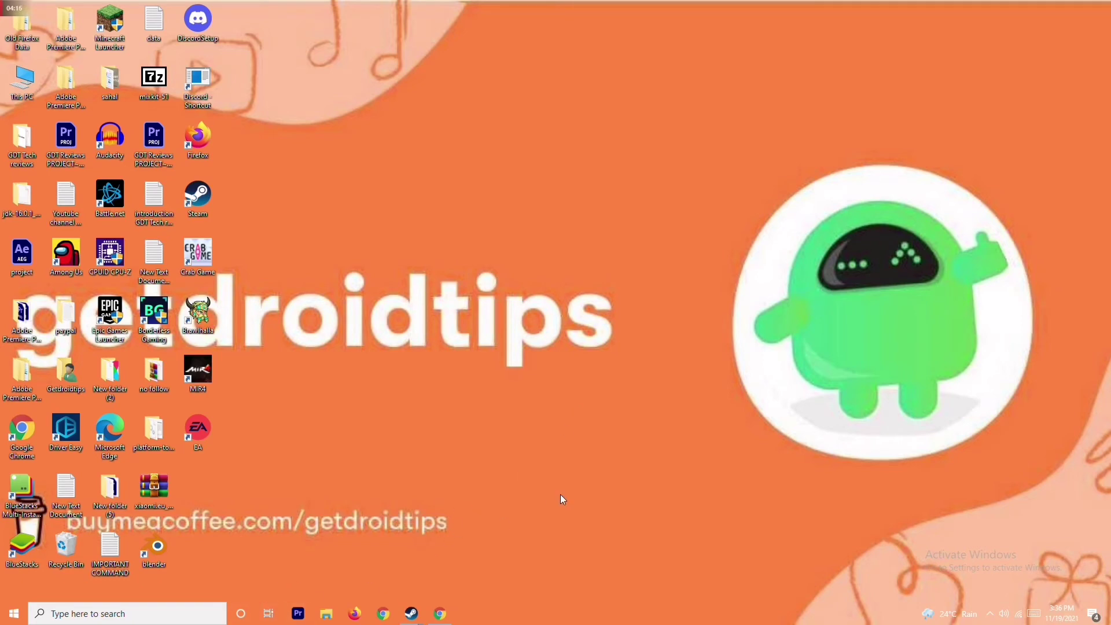
Open Windows Settings and go through Windows Security to the management page of the Virus & threat protection settings
{"action": "key", "text": "super+i"}
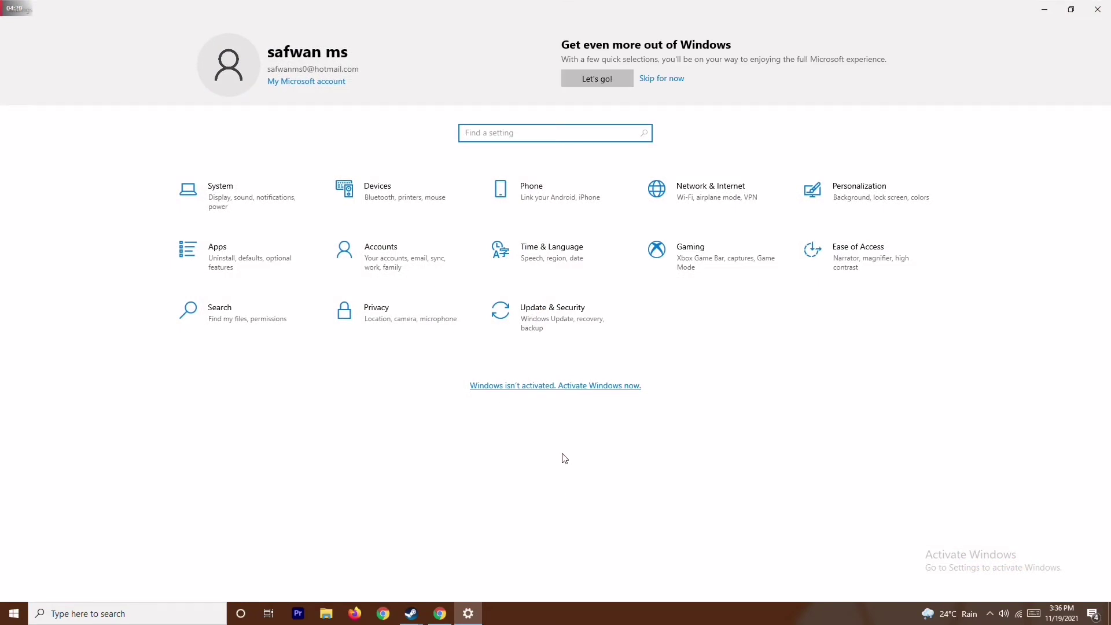
{"action": "left_click", "coordinate": [565, 311]}
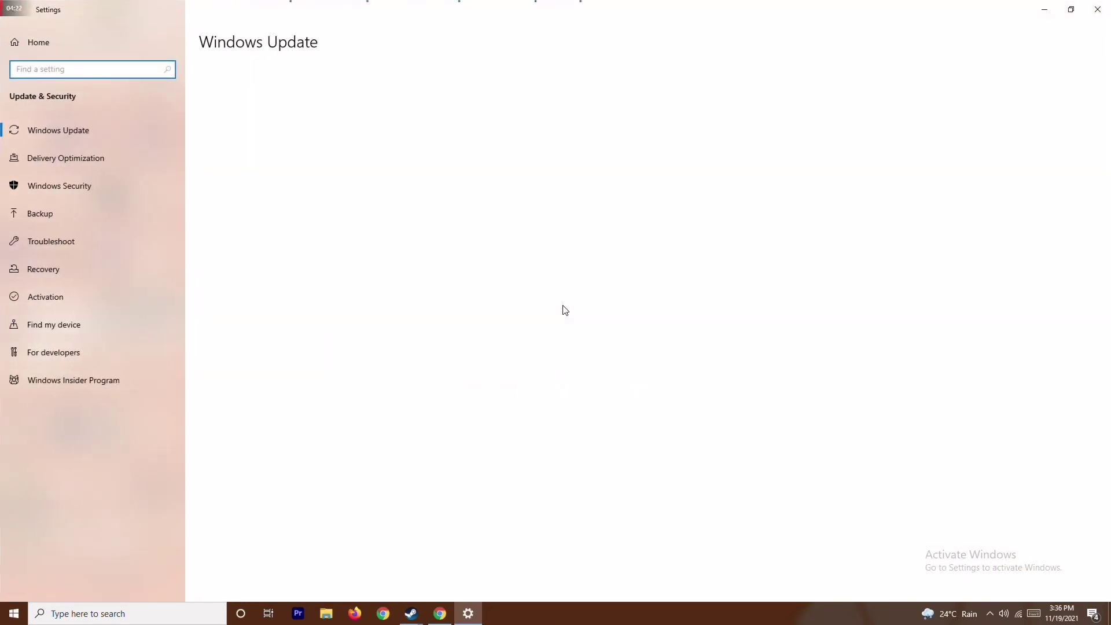
{"action": "left_click", "coordinate": [71, 189]}
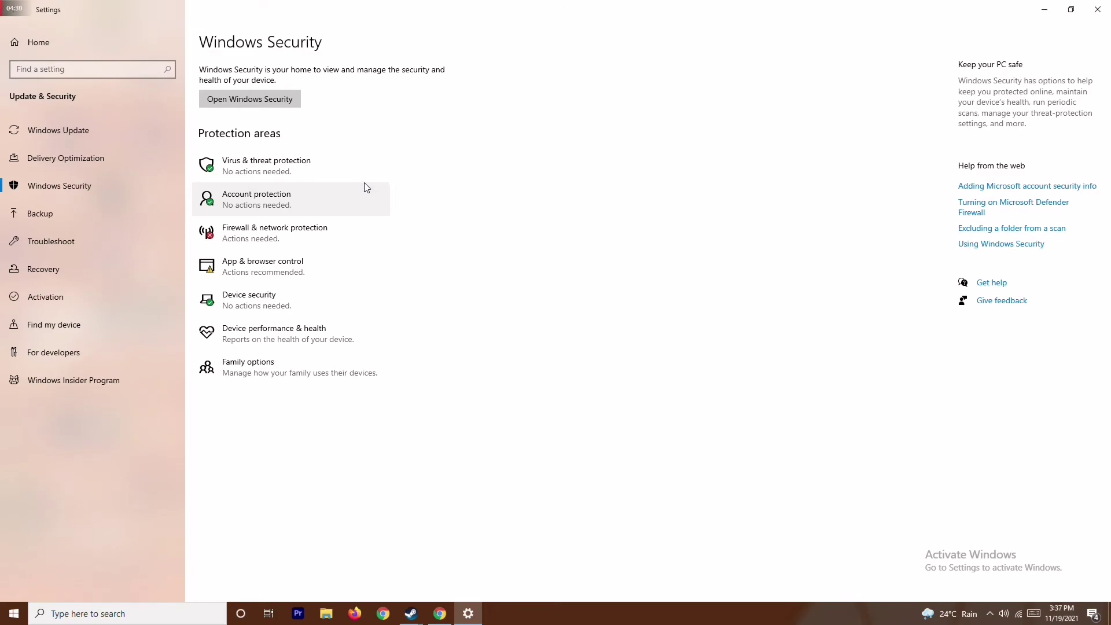
{"action": "left_click", "coordinate": [338, 169]}
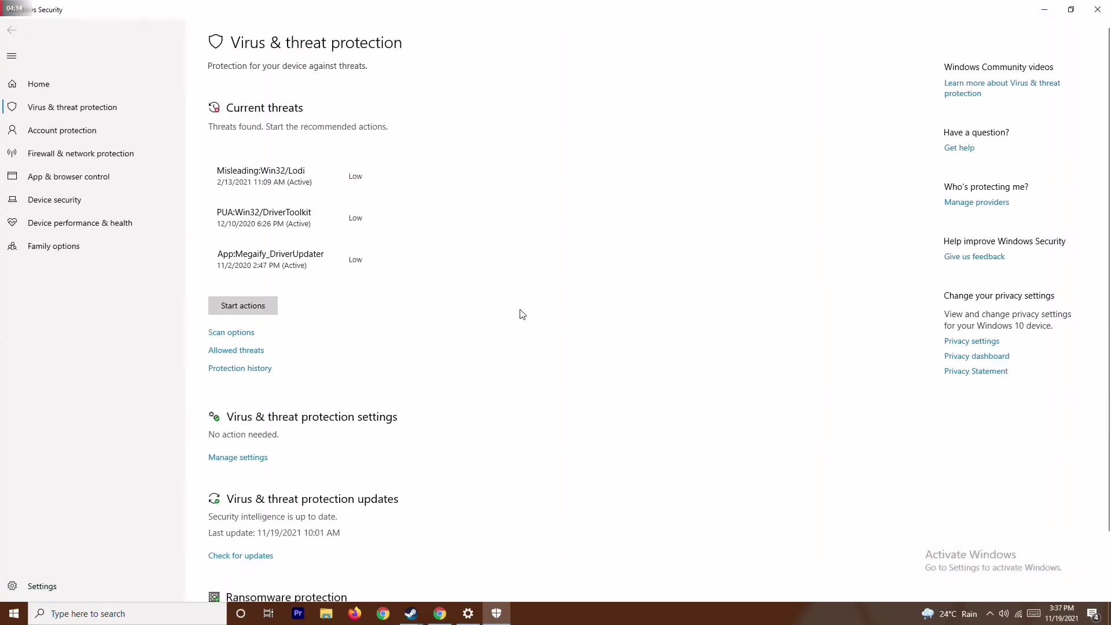
{"action": "scroll", "coordinate": [522, 314], "scroll_direction": "down", "scroll_amount": 3}
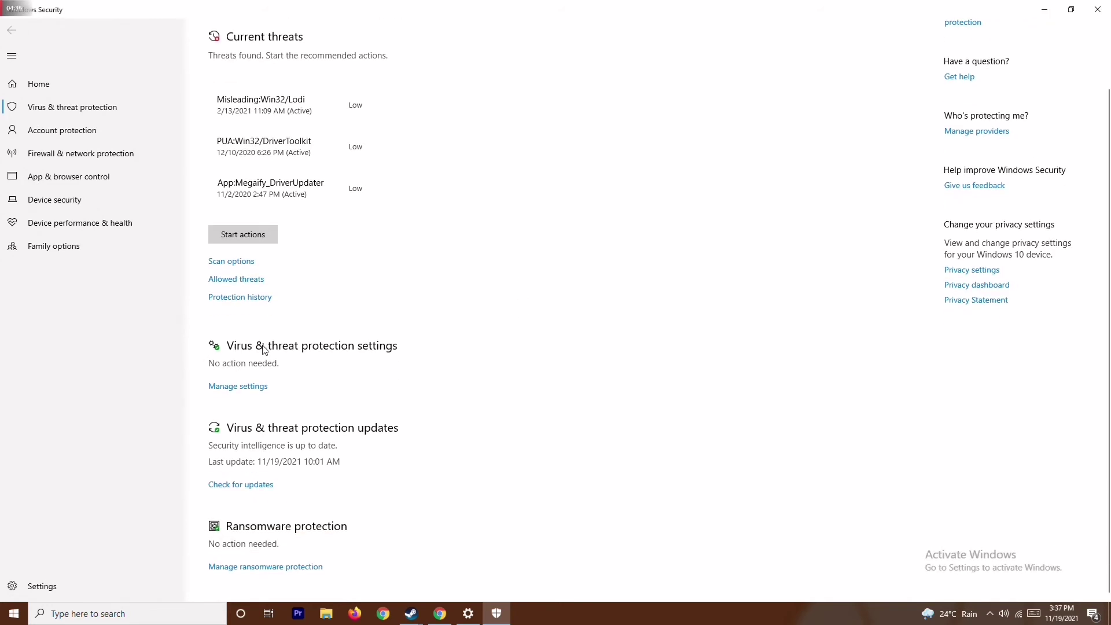
{"action": "left_click", "coordinate": [248, 387]}
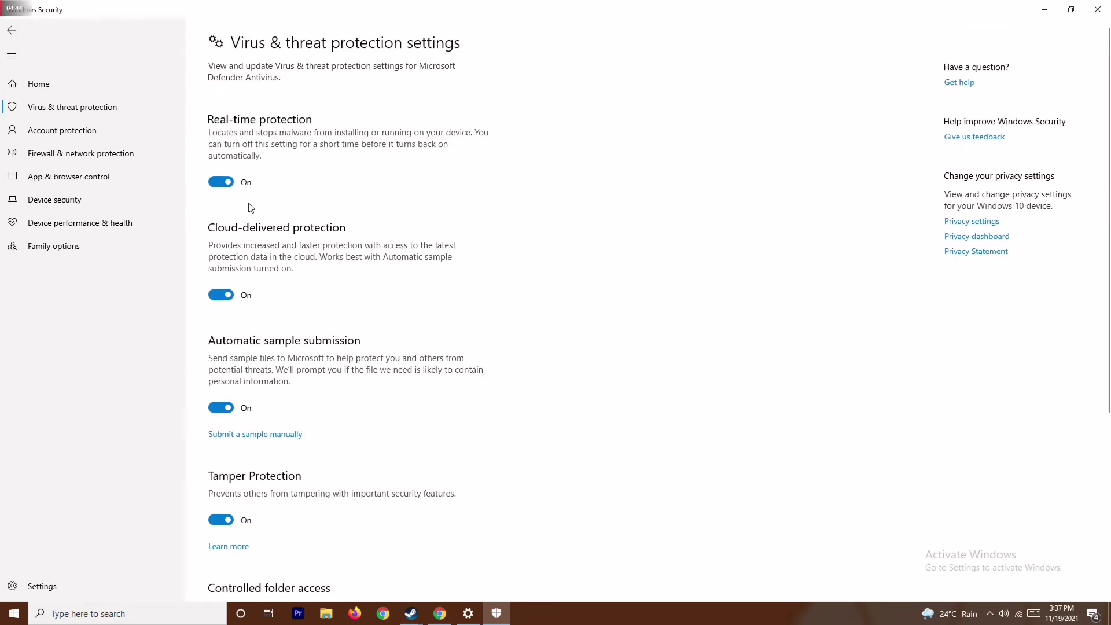
Turn off real-time protection and close the Windows Security and Settings windows
{"action": "left_click", "coordinate": [221, 182]}
{"action": "left_click", "coordinate": [516, 380]}
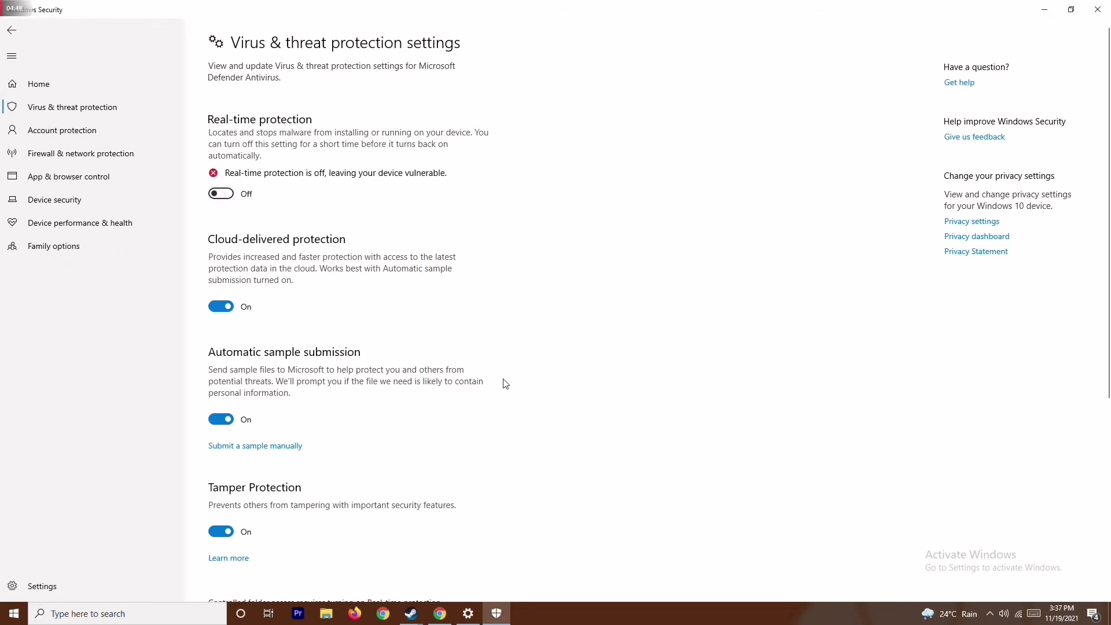
{"action": "left_click", "coordinate": [1096, 10]}
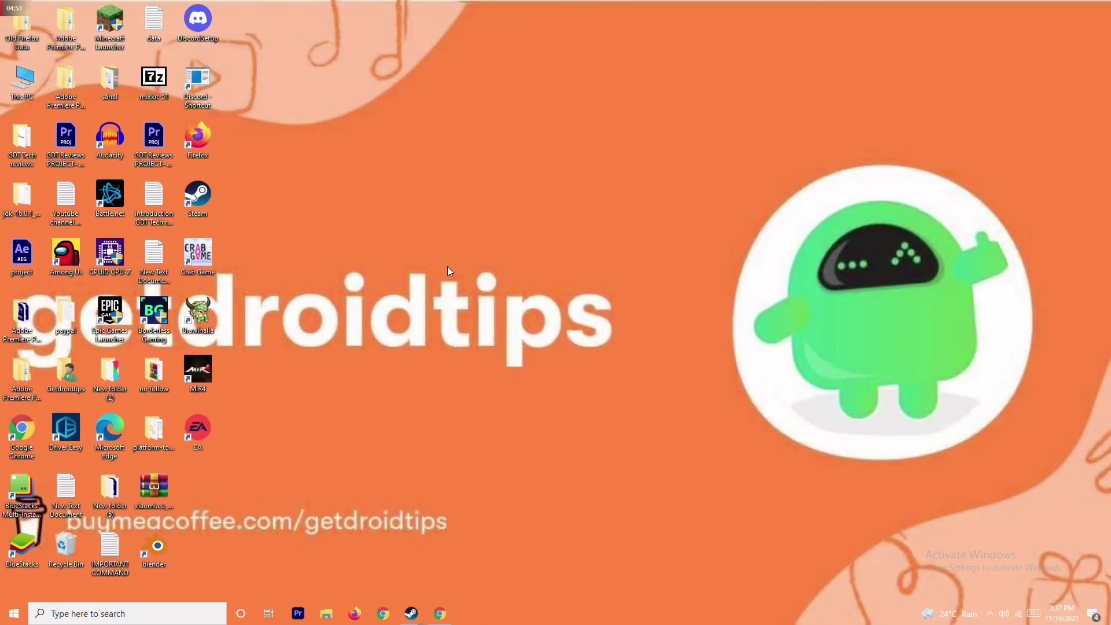
{"action": "right_click", "coordinate": [447, 267]}
{"action": "left_click", "coordinate": [414, 323]}
{"action": "right_click", "coordinate": [730, 615]}
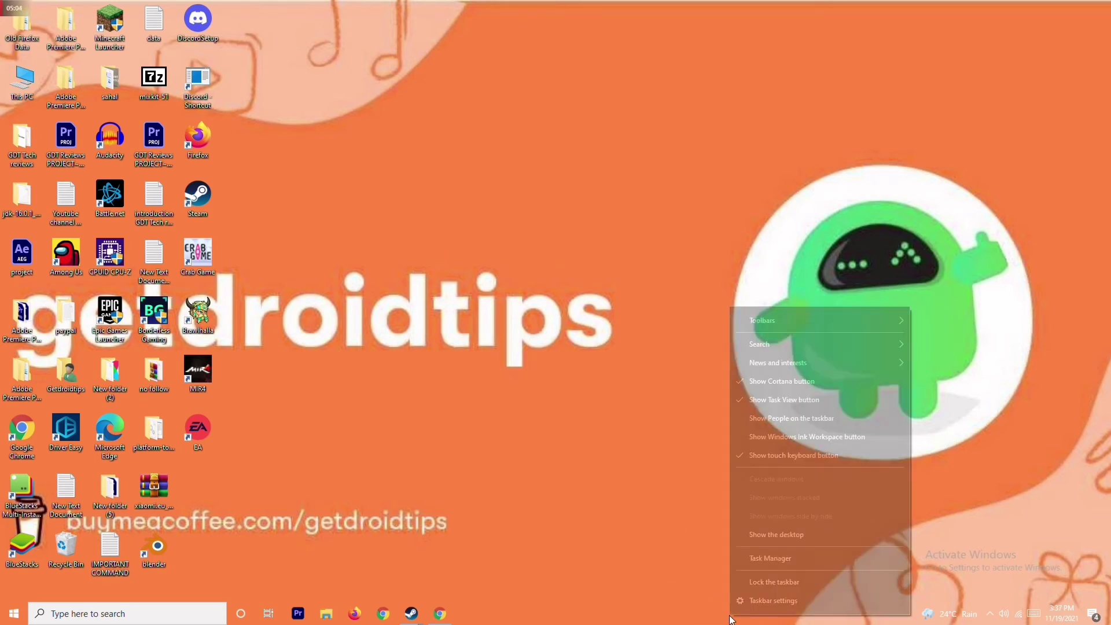
{"action": "left_click", "coordinate": [512, 334]}
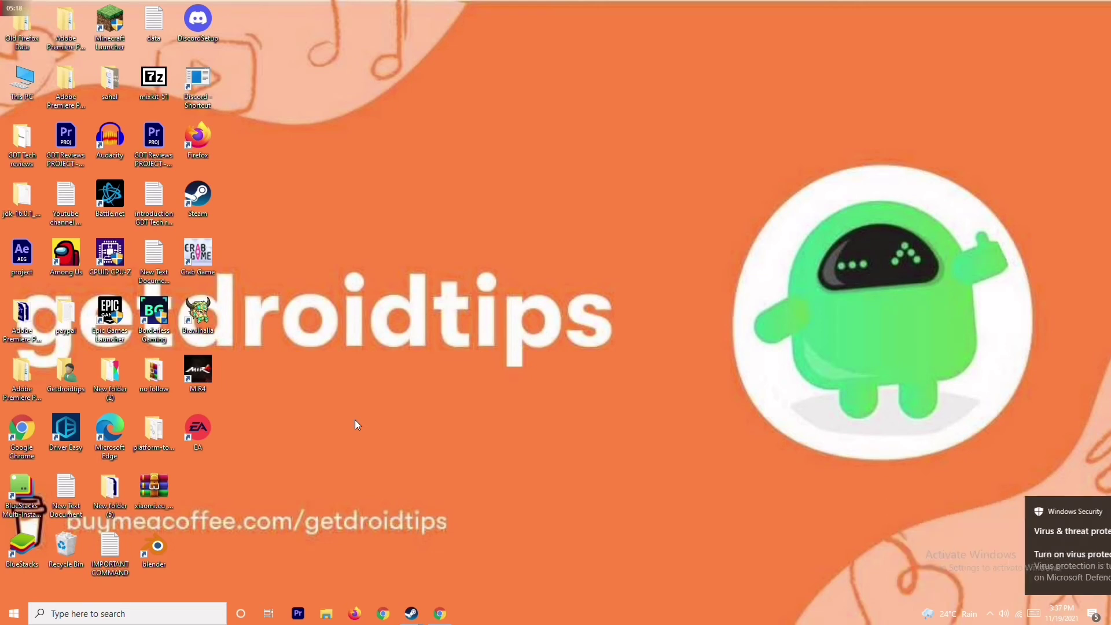
Switch to Steam and view the Manage options and library page of Forza Horizon 5
{"action": "mouse_move", "coordinate": [409, 610]}
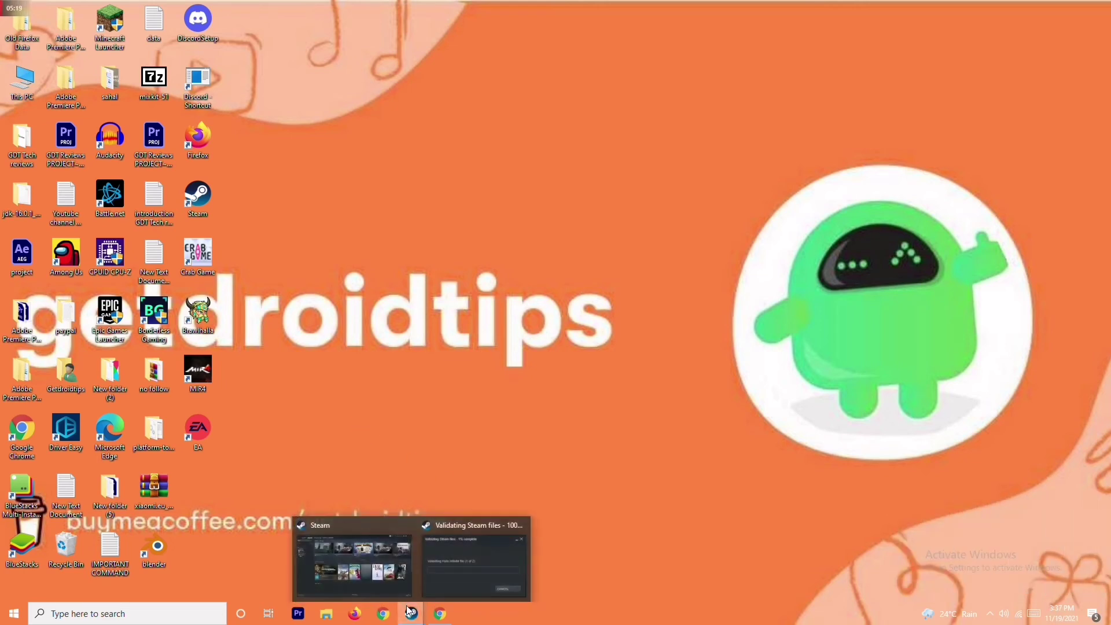
{"action": "left_click", "coordinate": [390, 554]}
{"action": "right_click", "coordinate": [92, 185]}
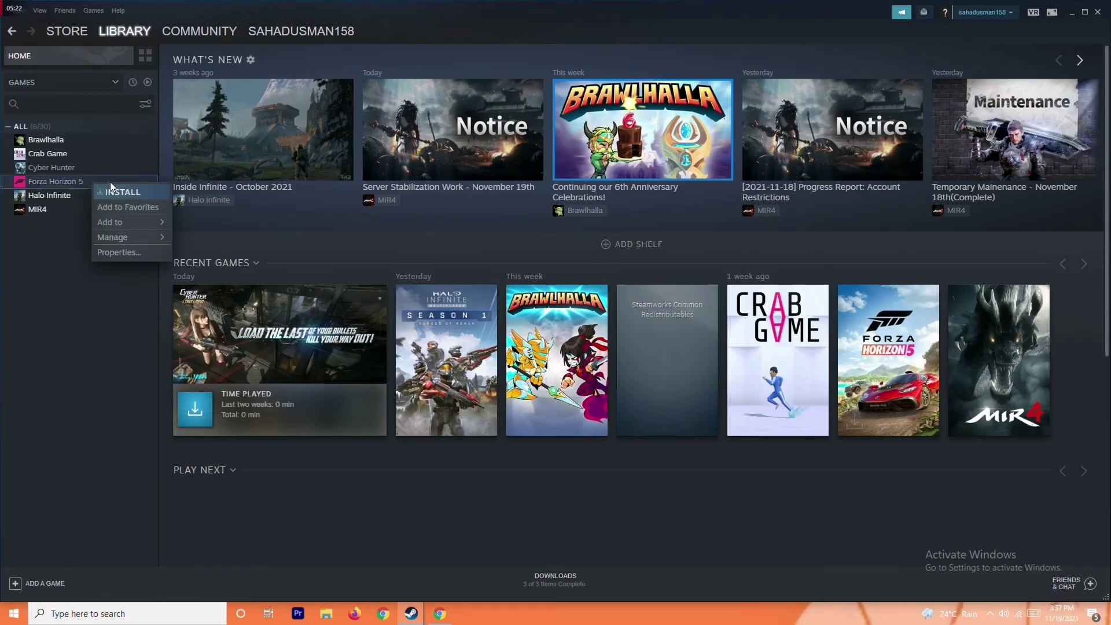
{"action": "mouse_move", "coordinate": [121, 239]}
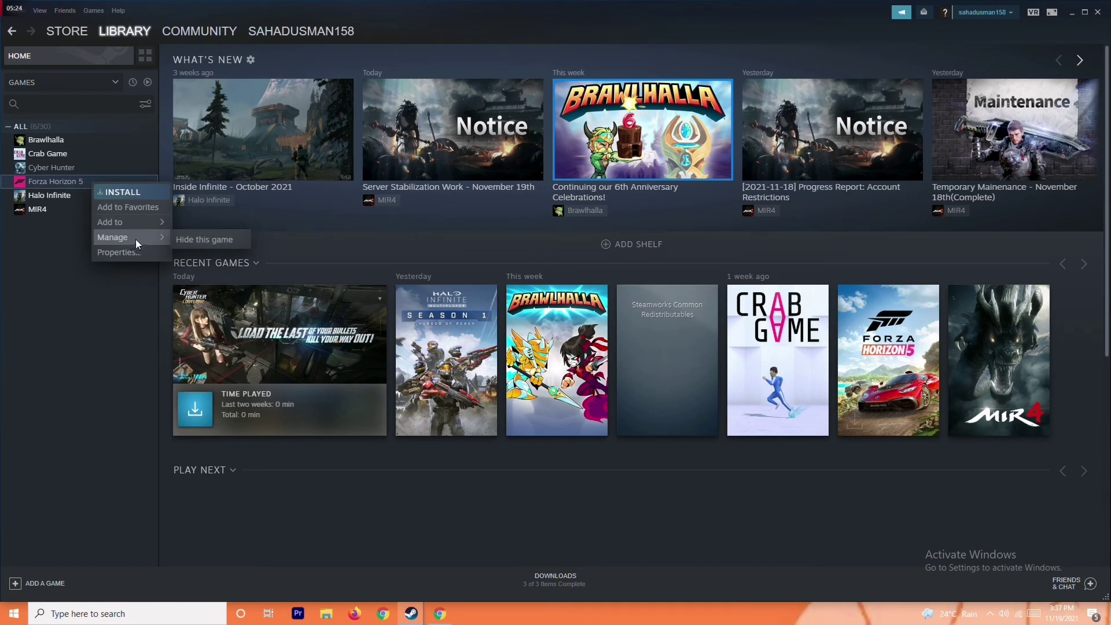
{"action": "left_click", "coordinate": [69, 286]}
{"action": "left_click", "coordinate": [87, 181]}
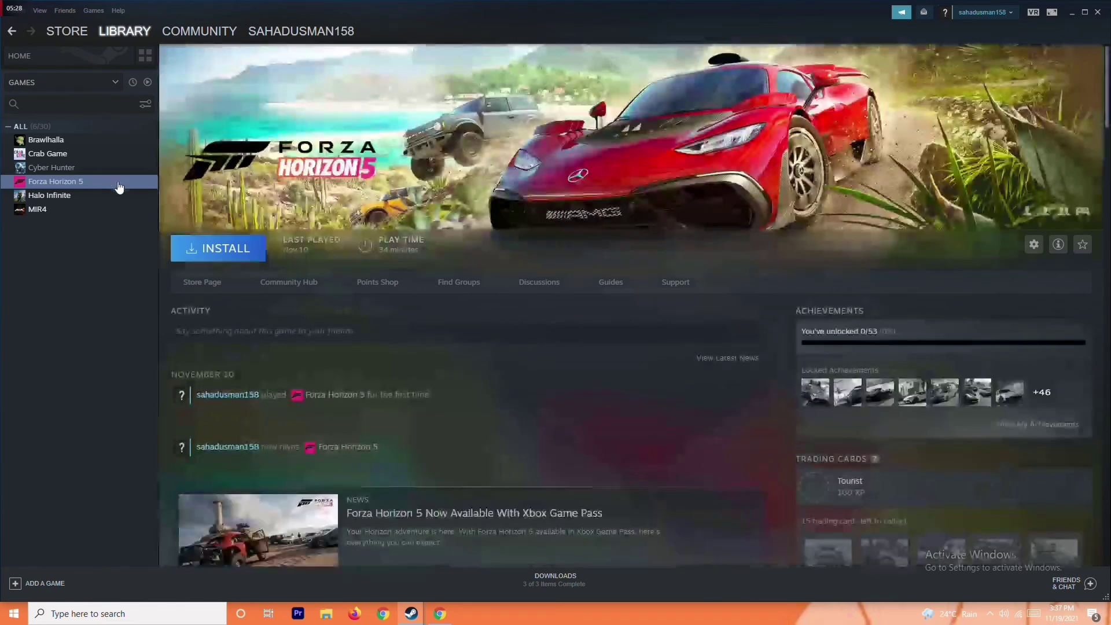
Open Crab Game's library page, view its Manage options including Uninstall, and minimize Steam
{"action": "left_click", "coordinate": [81, 155]}
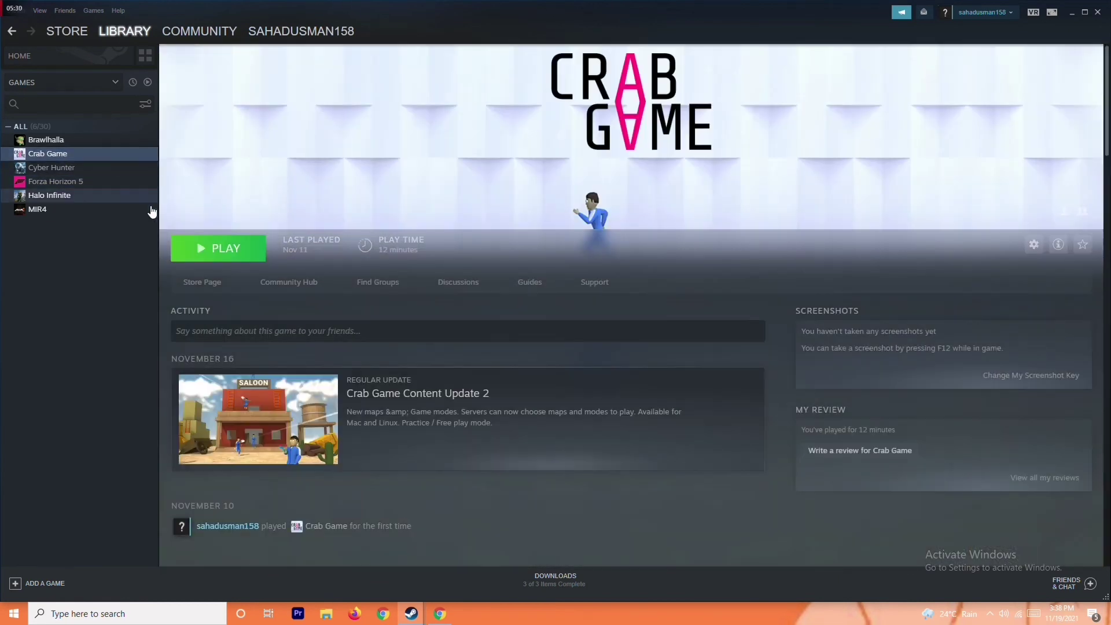
{"action": "right_click", "coordinate": [98, 158]}
{"action": "mouse_move", "coordinate": [130, 211]}
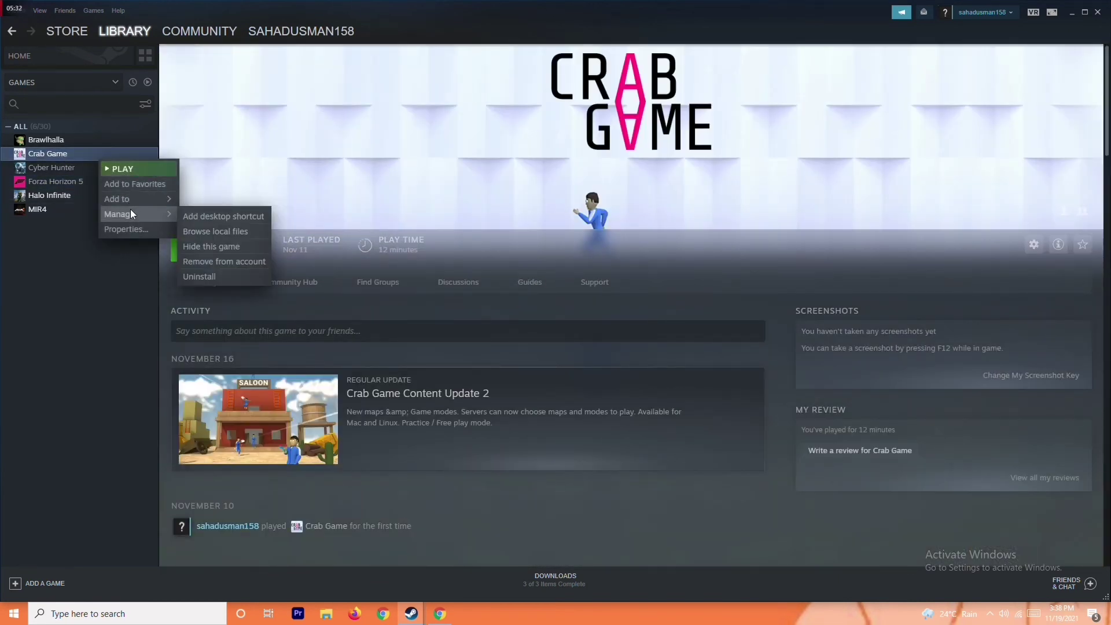
{"action": "left_click", "coordinate": [82, 324]}
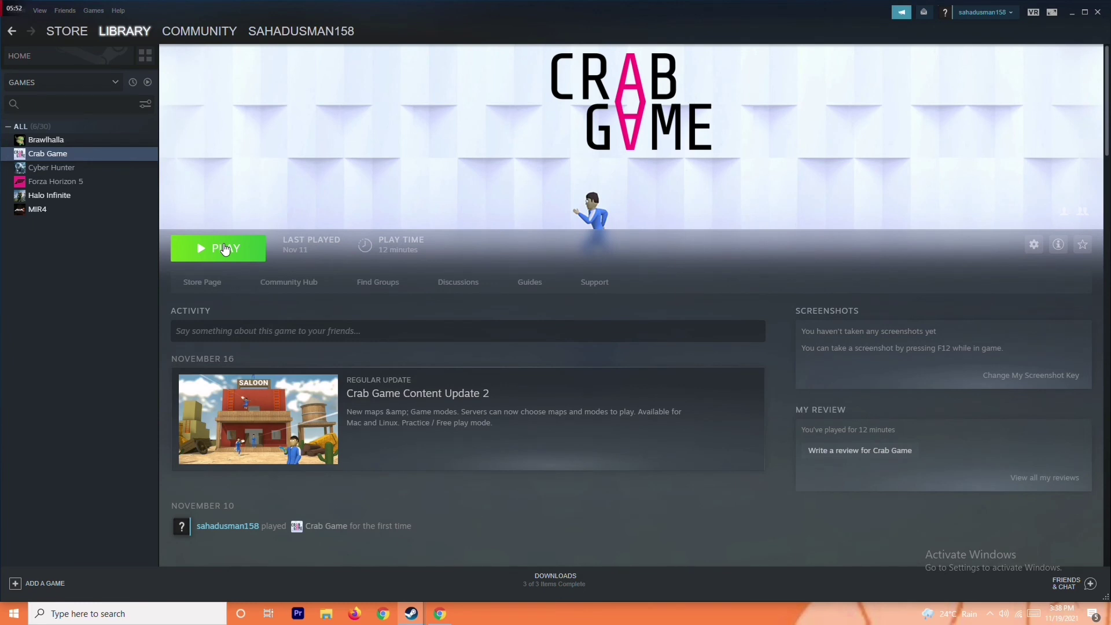
{"action": "left_click", "coordinate": [1070, 12]}
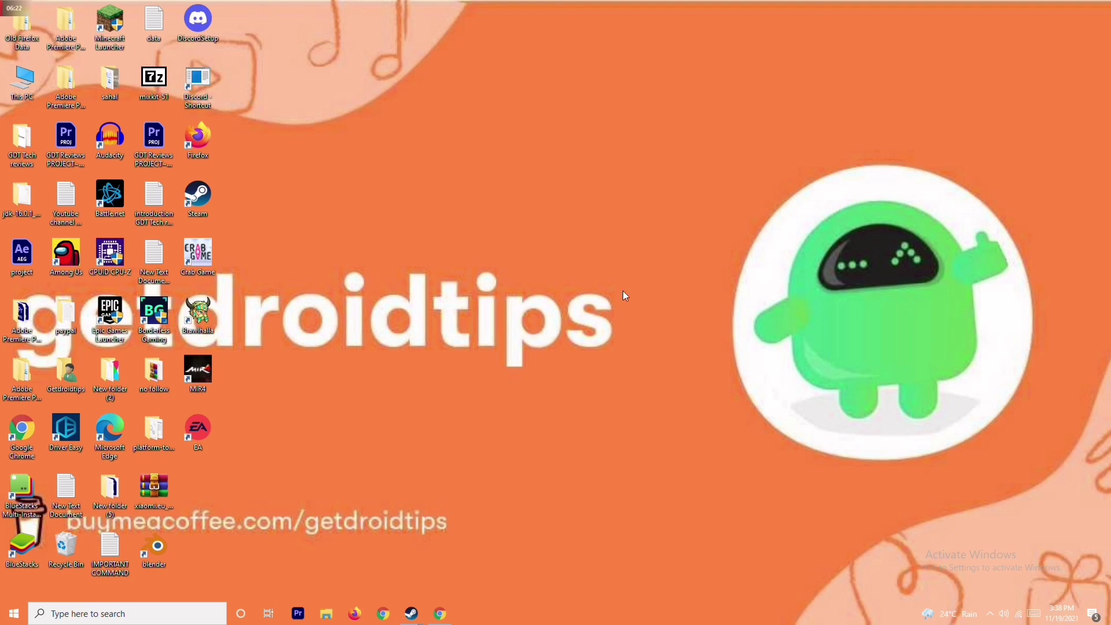
Switch back to Steam with the Crab Game library page
{"action": "mouse_move", "coordinate": [415, 621]}
{"action": "left_click", "coordinate": [354, 564]}
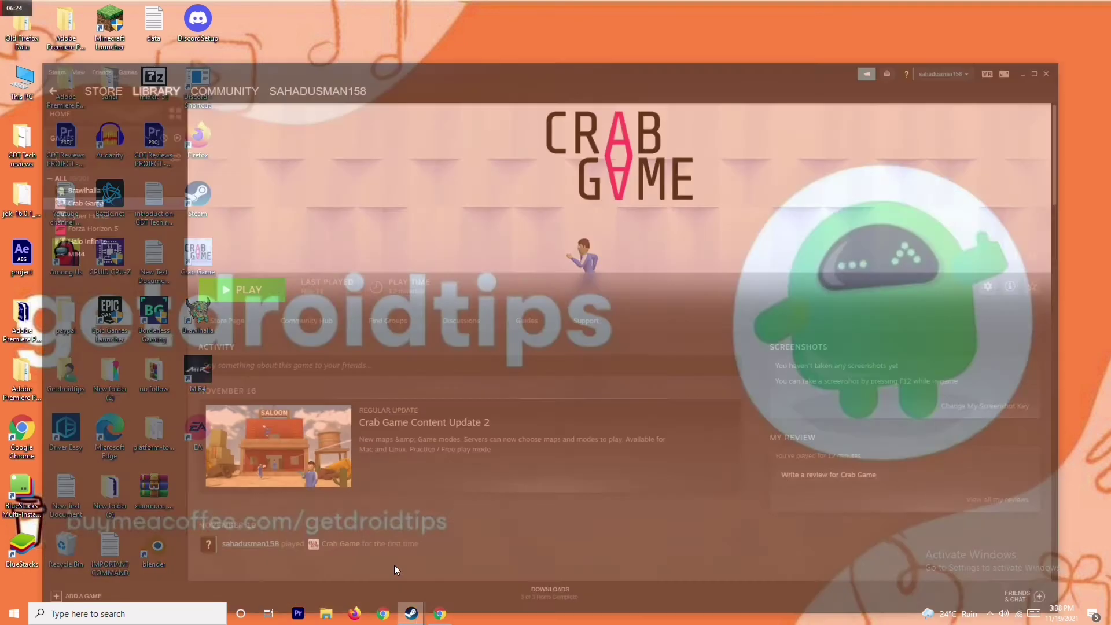